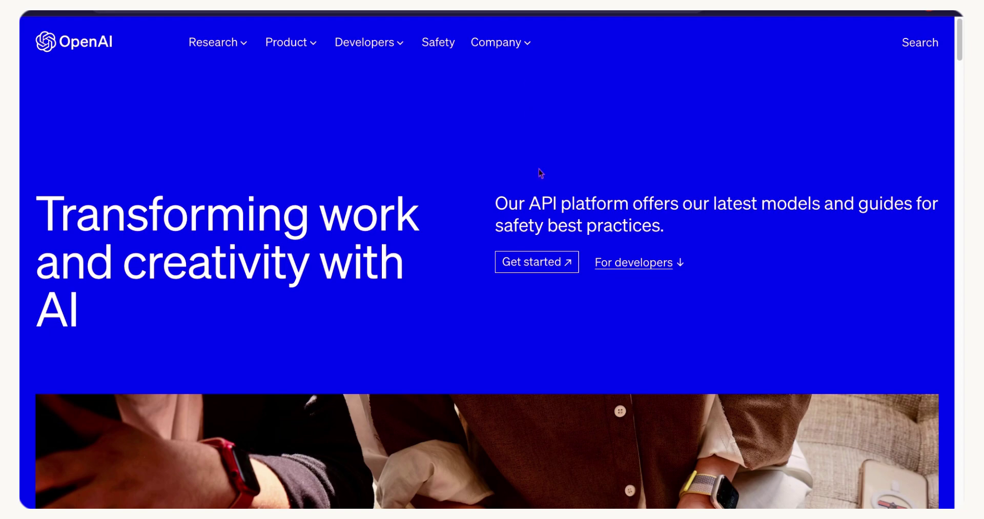
# Start the OpenAI API sign-up from the OpenAI homepage
pyautogui.click(536, 264)
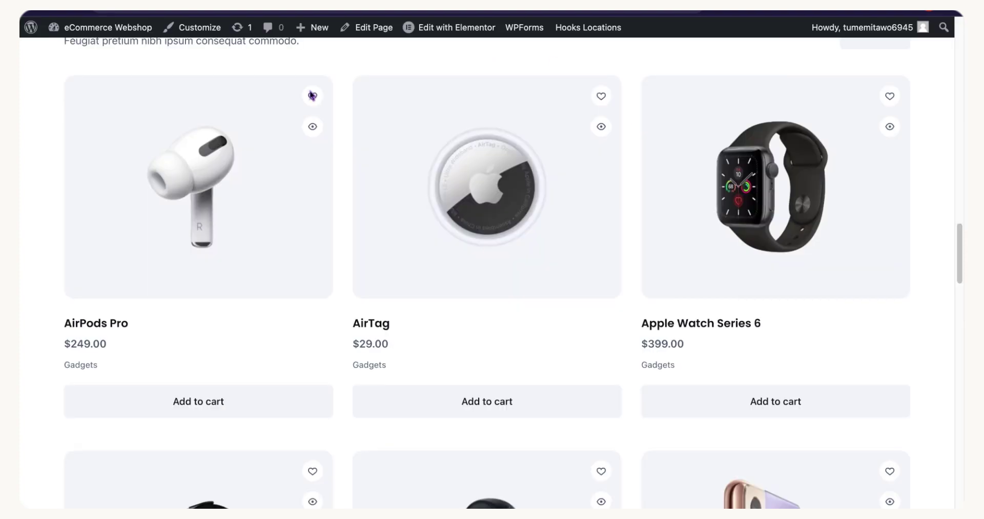
# Browse the eCommerce Webshop storefront, then go to the WordPress admin Dashboard
pyautogui.scroll(15, 481, 223)
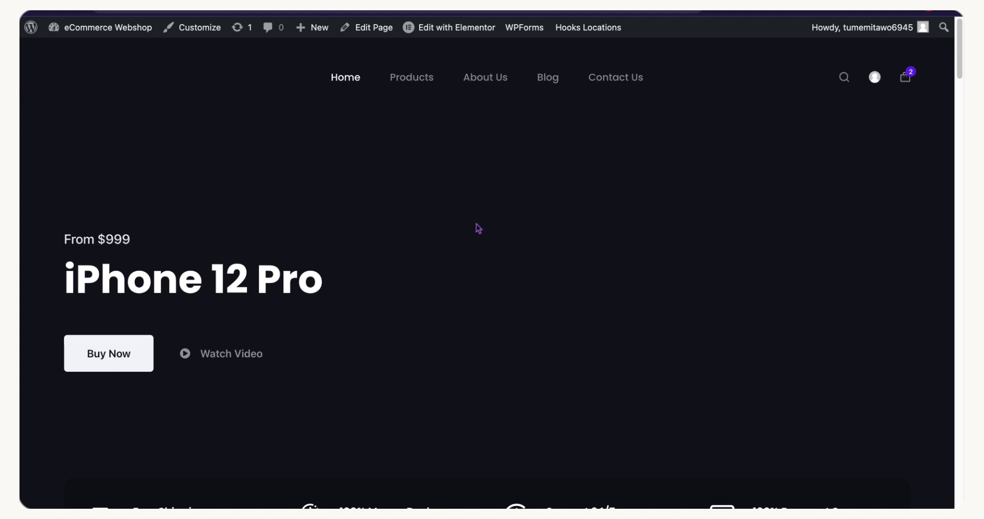
pyautogui.scroll(-15, 477, 224)
pyautogui.scroll(-3, 926, 386)
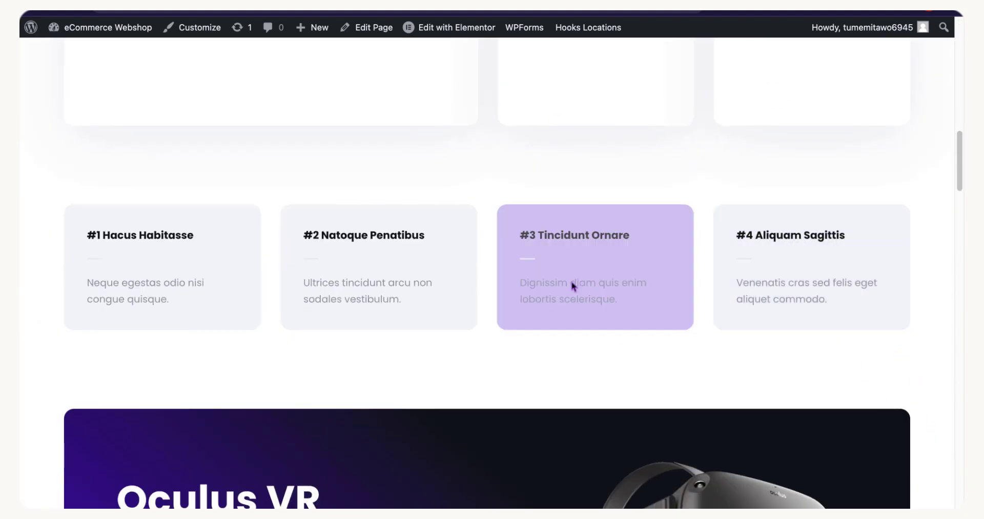
pyautogui.scroll(-5, 577, 292)
pyautogui.scroll(10, 488, 241)
pyautogui.scroll(7, 564, 221)
pyautogui.scroll(-4, 749, 325)
pyautogui.scroll(-15, 664, 291)
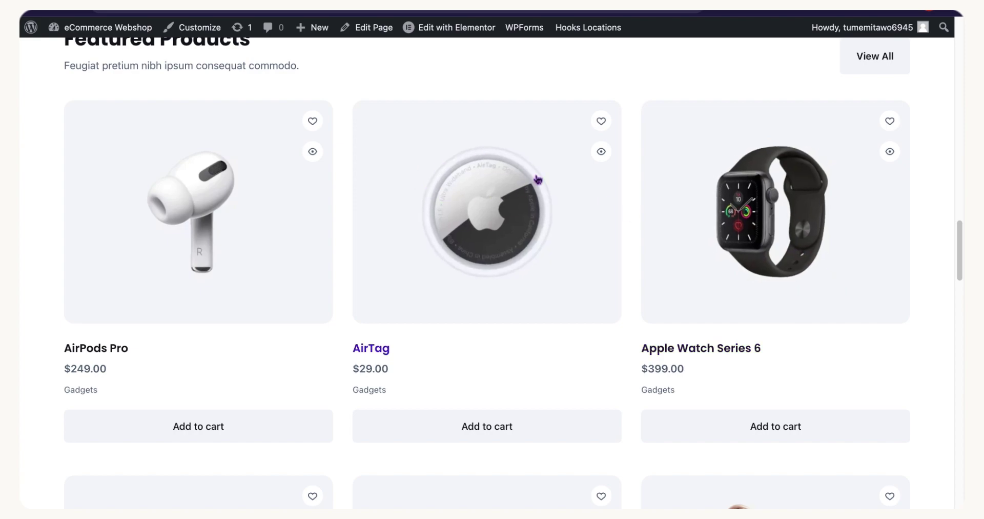
pyautogui.moveTo(120, 31)
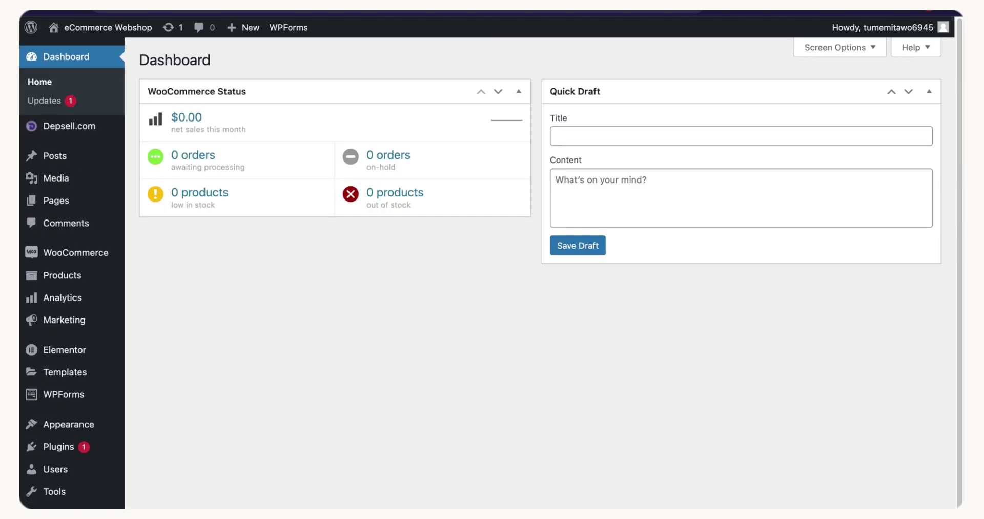
# Open the Plugins > Add New page
pyautogui.scroll(-1, 128, 305)
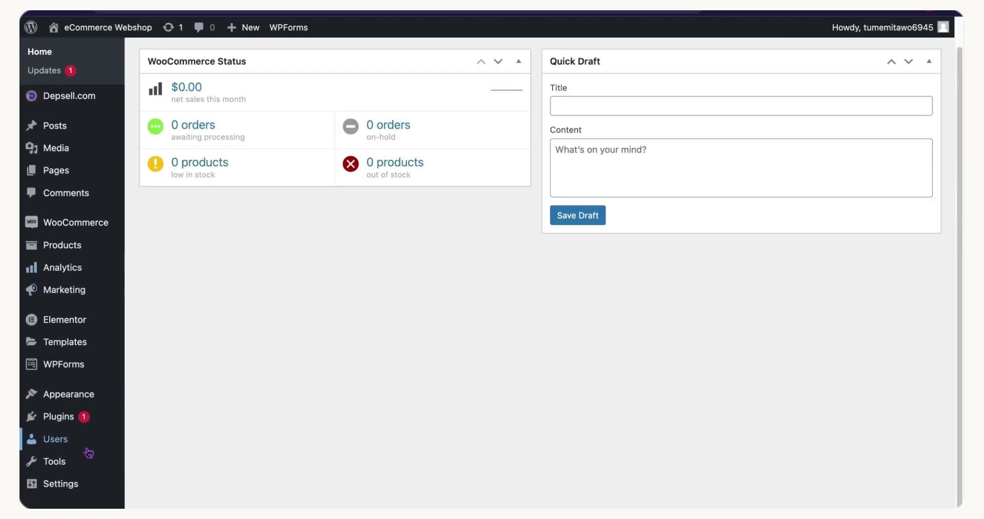
pyautogui.moveTo(72, 417)
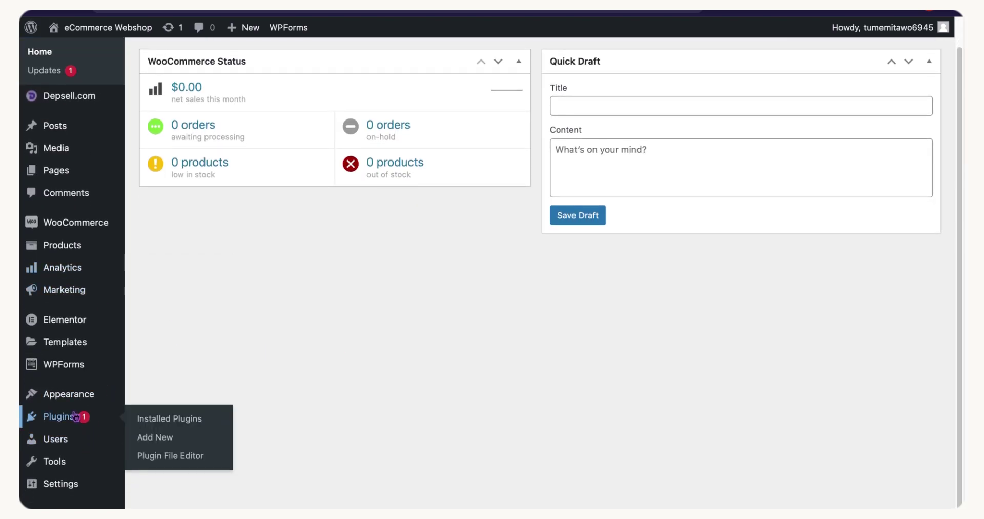
pyautogui.click(162, 438)
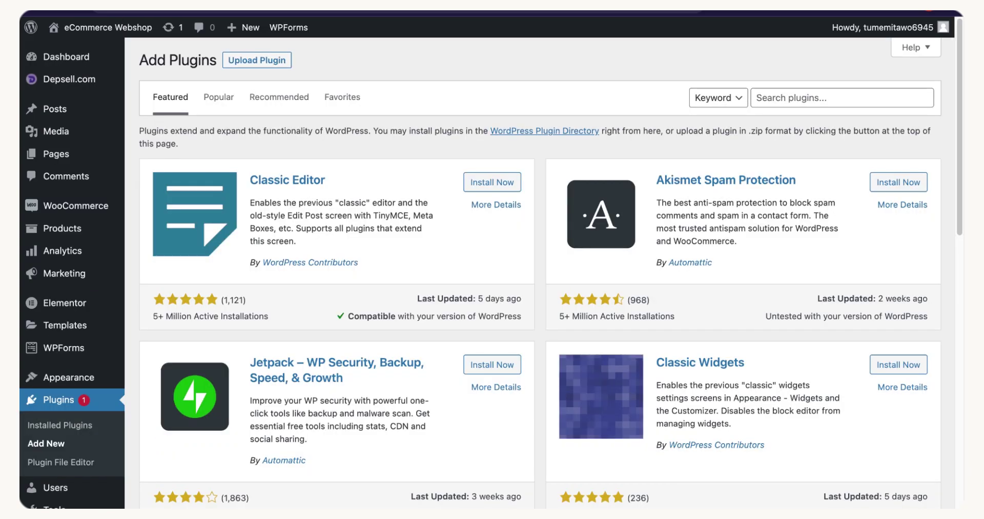
# Search plugins for CHATGPT and install GPT AI Power: Complete AI Pack
pyautogui.click(799, 99)
pyautogui.press('super+v')
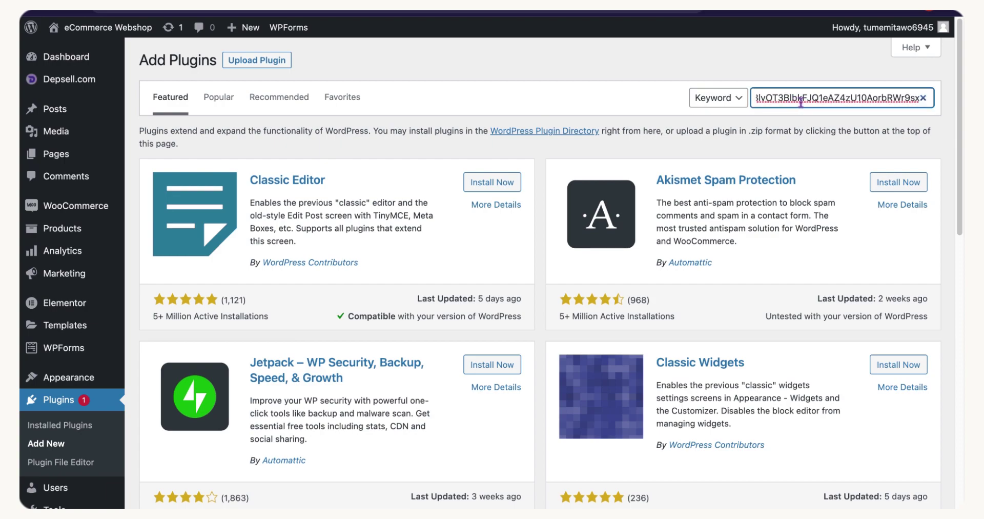
pyautogui.click(927, 97)
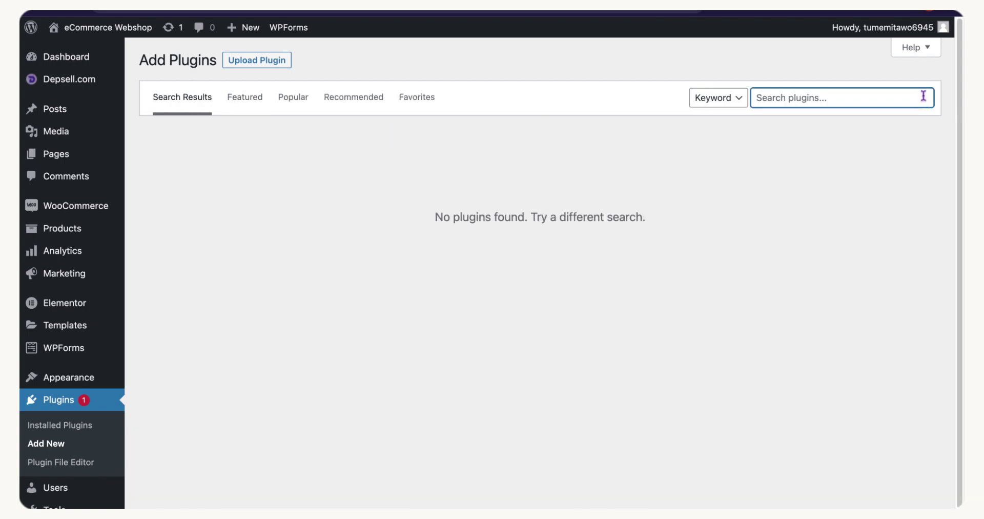
pyautogui.write('CHA')
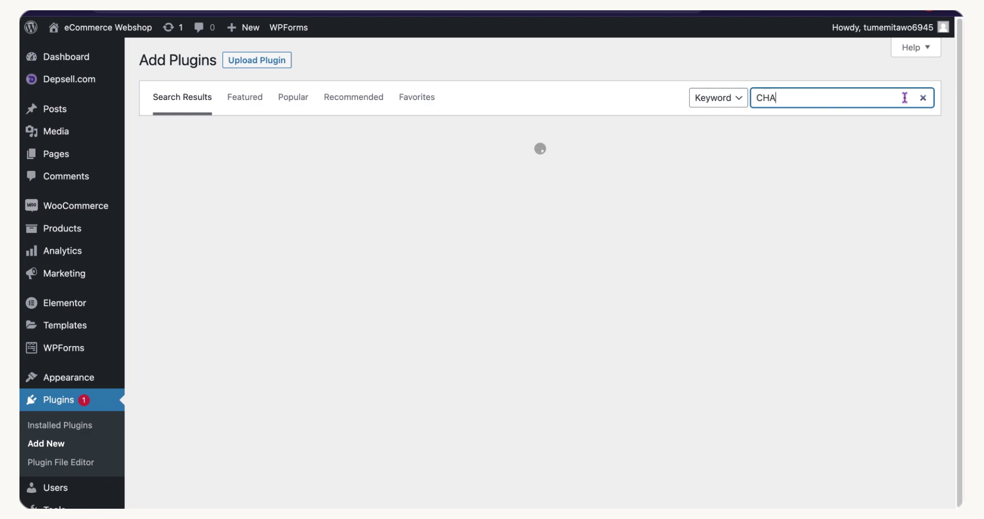
pyautogui.press('BackSpace')
pyautogui.press('BackSpace')
pyautogui.press('BackSpace')
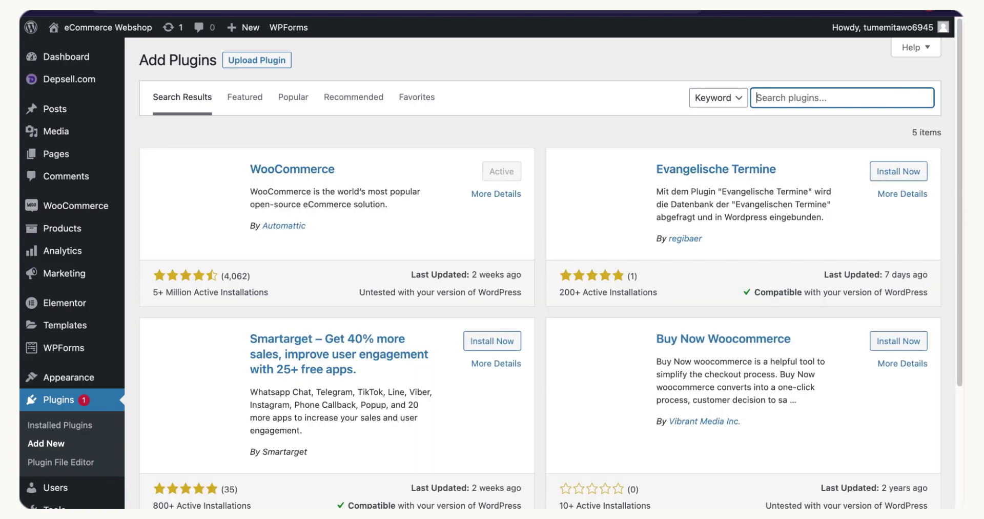
pyautogui.write('C')
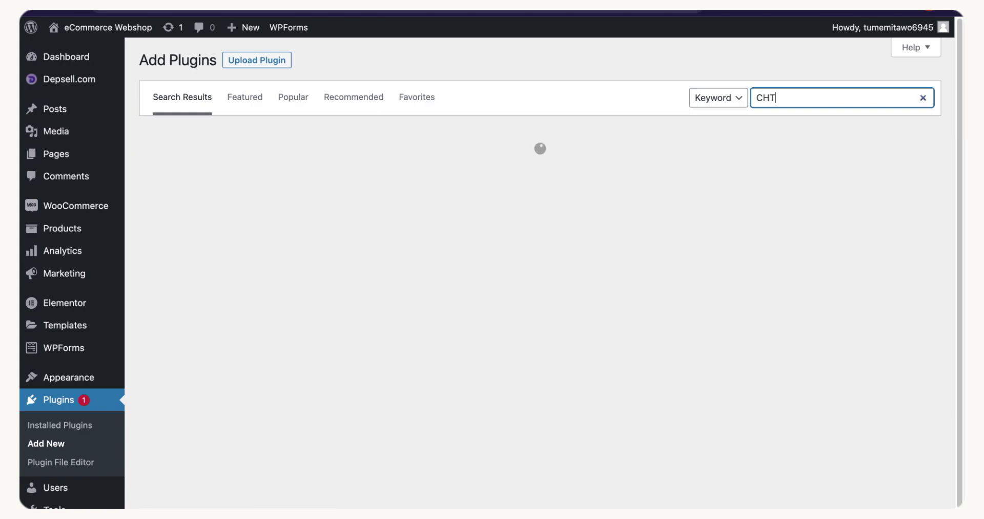
pyautogui.write('HATGPT')
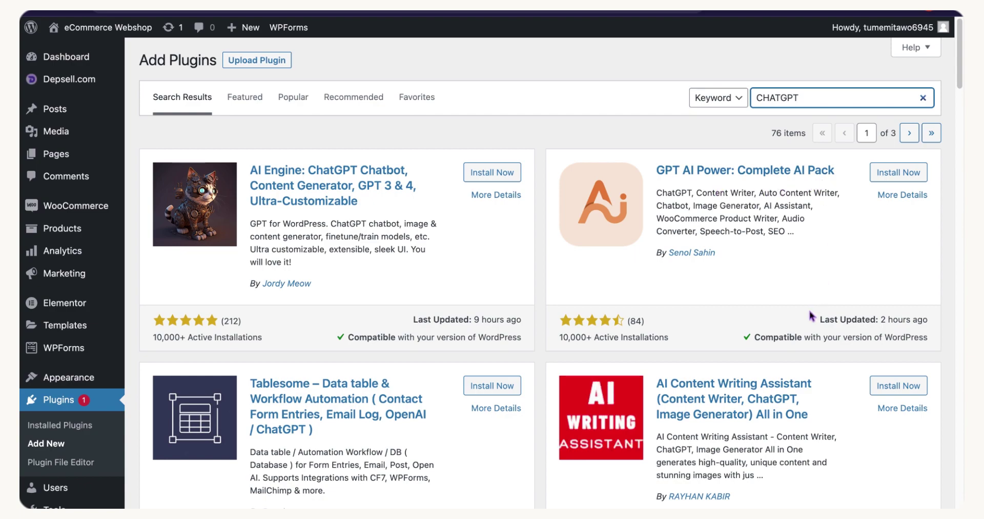
pyautogui.click(905, 179)
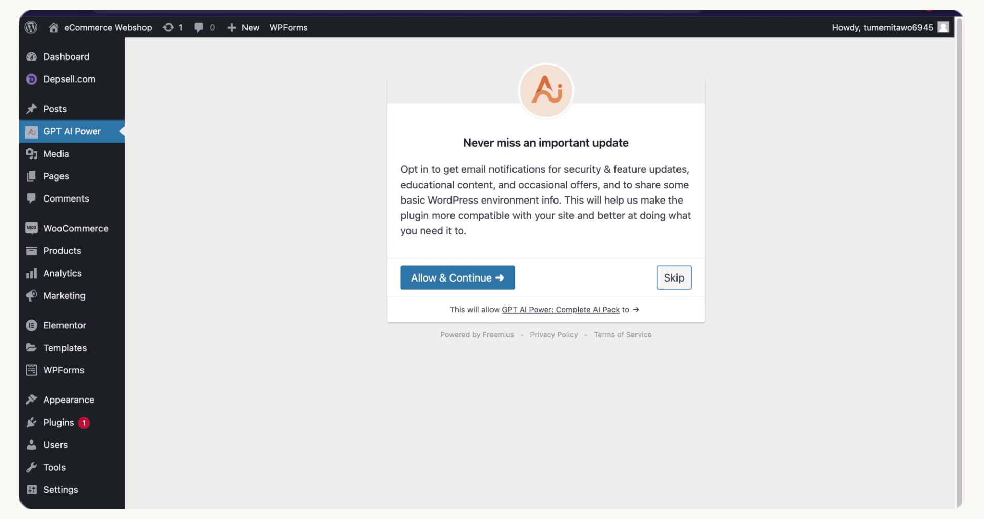
# Activate GPT AI Power and skip its update opt-in notice
pyautogui.click(444, 278)
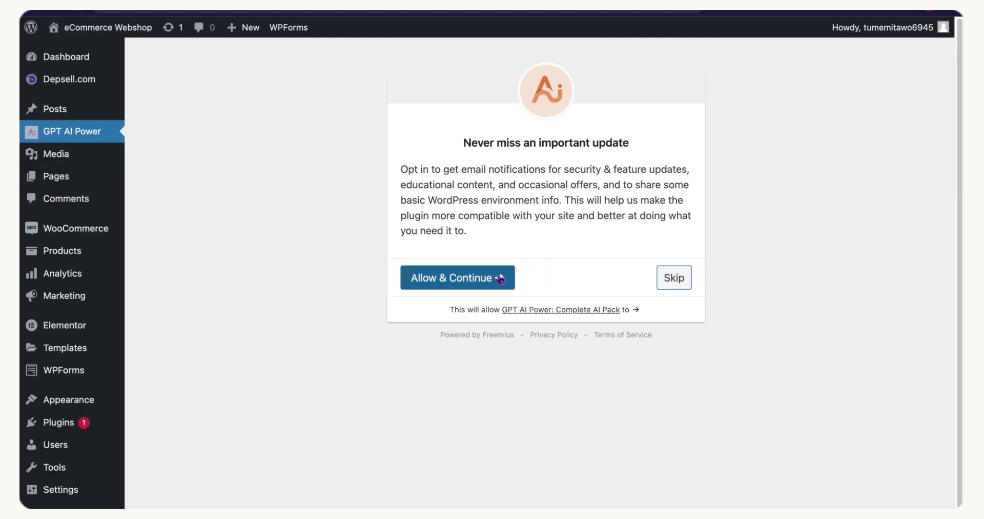
pyautogui.click(673, 277)
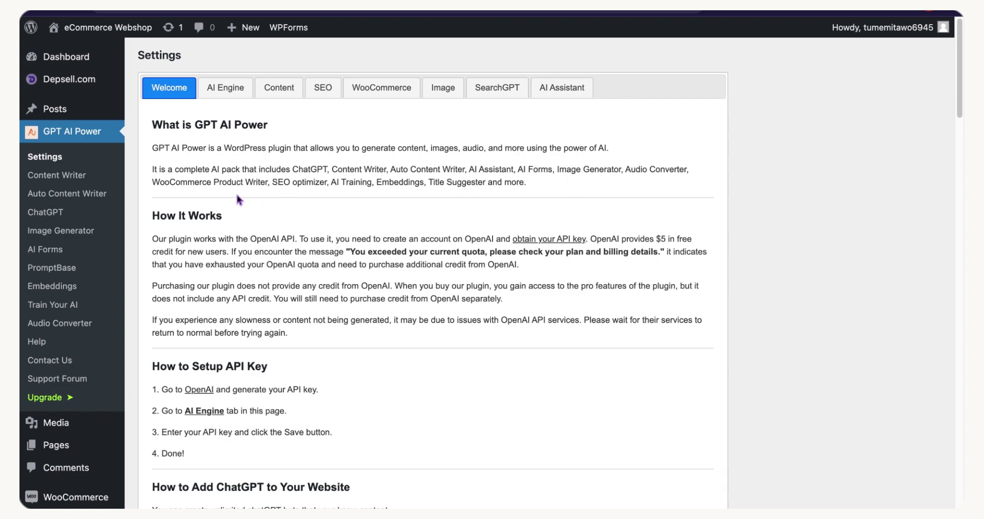
# Set the AI Engine model to gpt-3.5-turbo
pyautogui.click(215, 93)
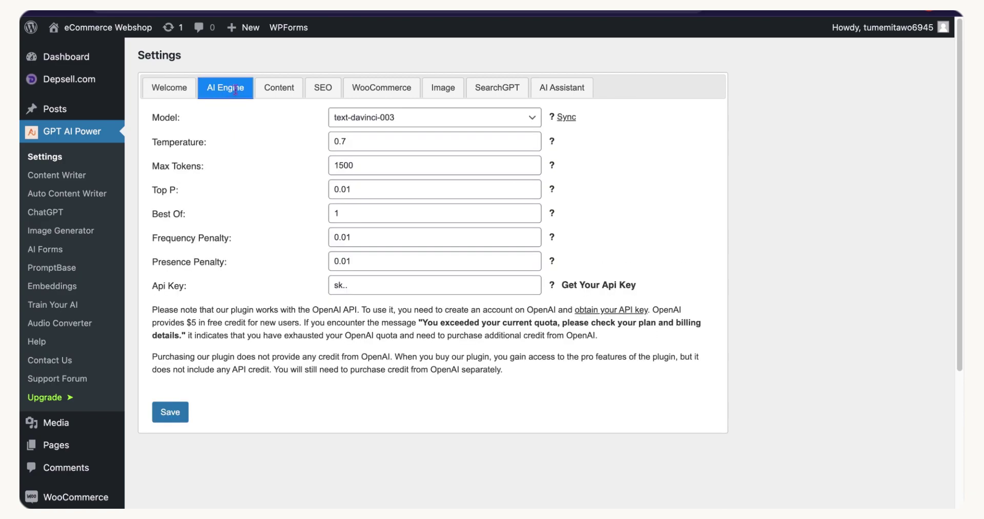
pyautogui.click(365, 118)
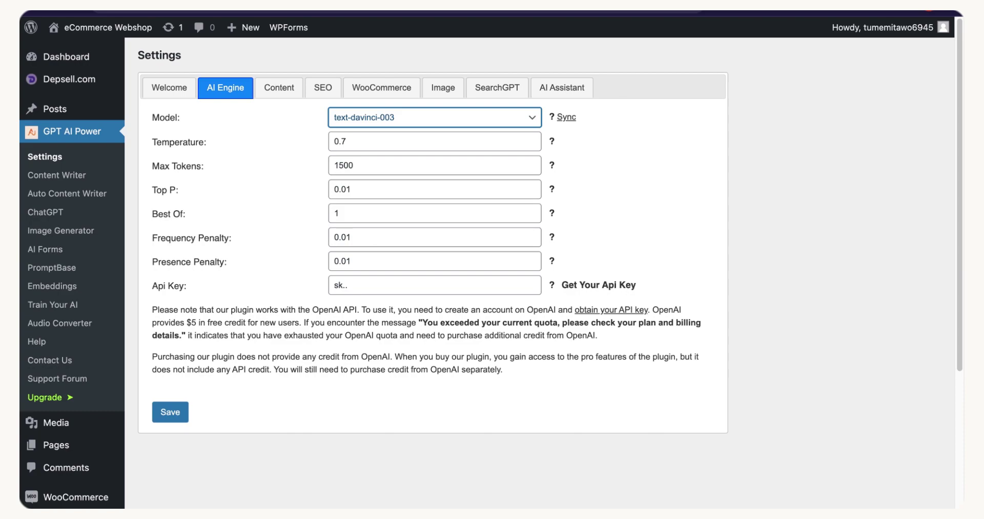
pyautogui.click(305, 145)
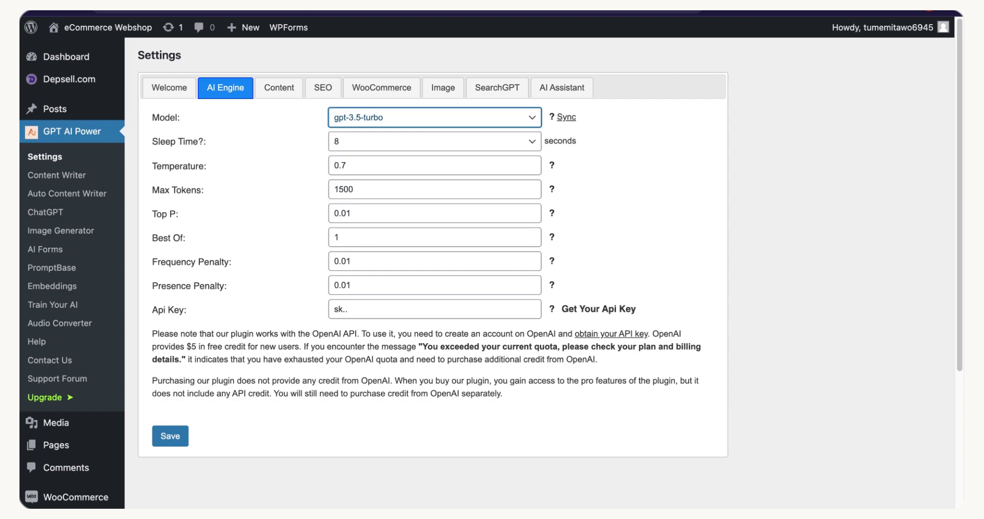
# Clear the Api Key field and go to OpenAI to get a new key
pyautogui.click(380, 308)
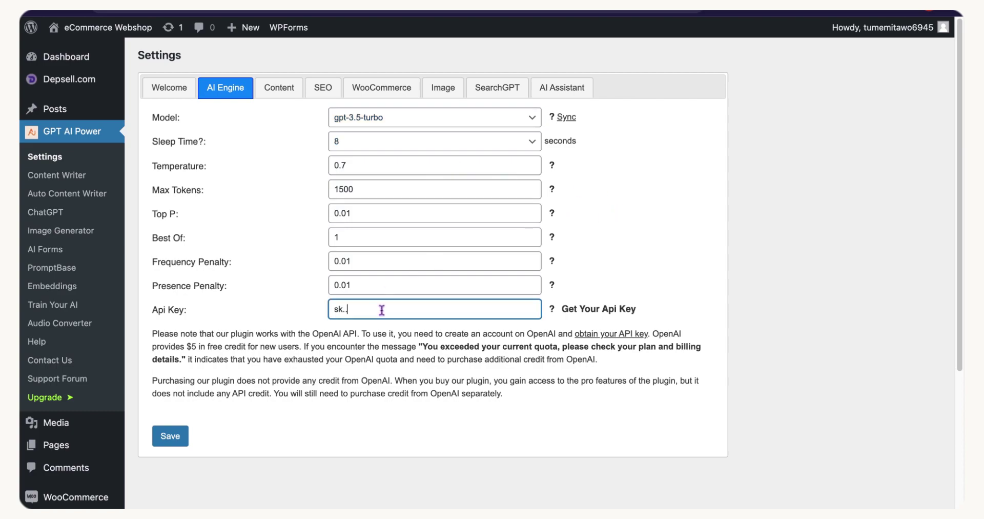
pyautogui.press('BackSpace')
pyautogui.press('BackSpace')
pyautogui.press('BackSpace')
pyautogui.click(588, 310)
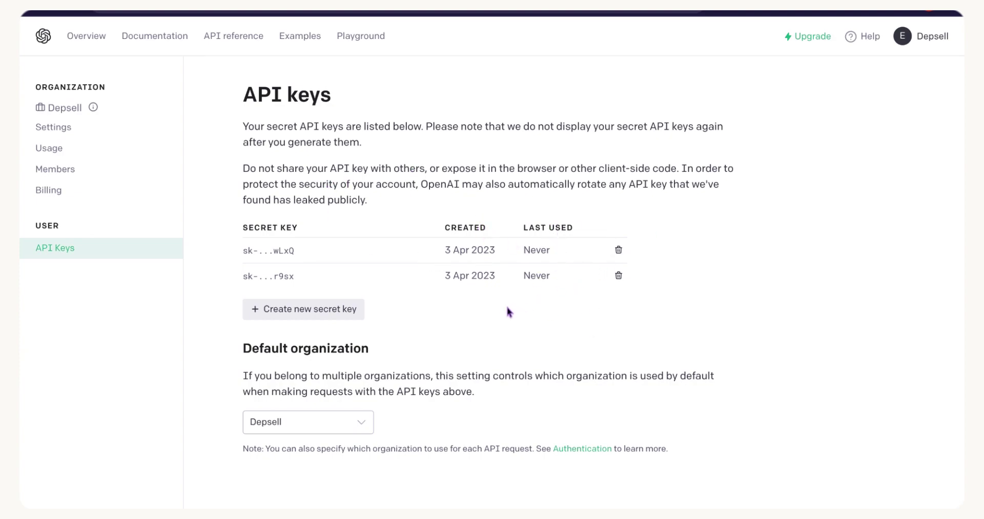
# Generate a new OpenAI secret API key and copy it
pyautogui.click(294, 314)
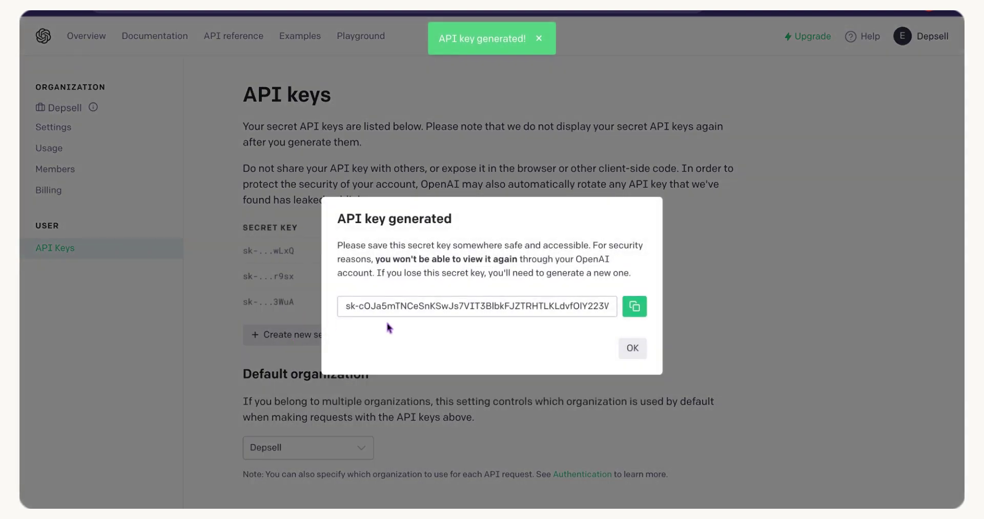
pyautogui.click(635, 308)
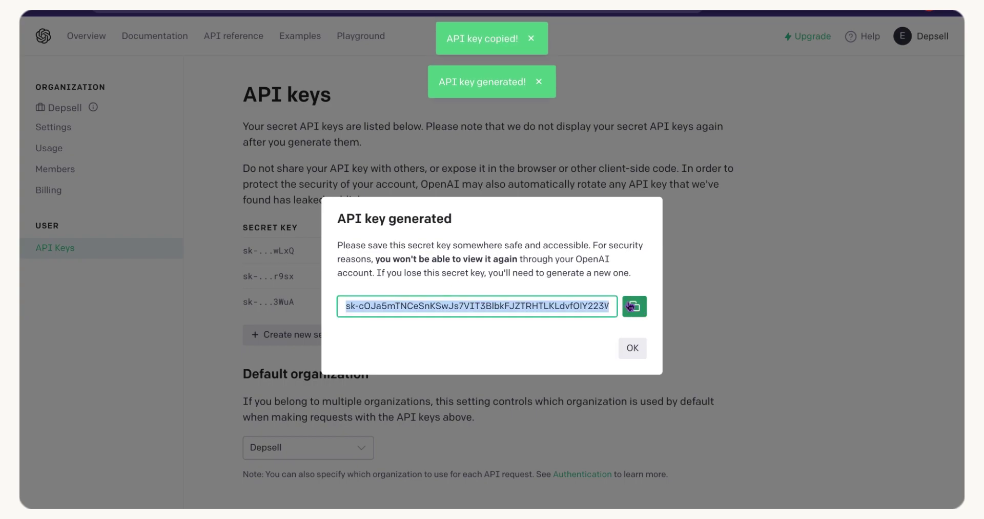
# Paste the new OpenAI key into GPT AI Power's Api Key field and save it
pyautogui.hotkey('ctrl', 'w')
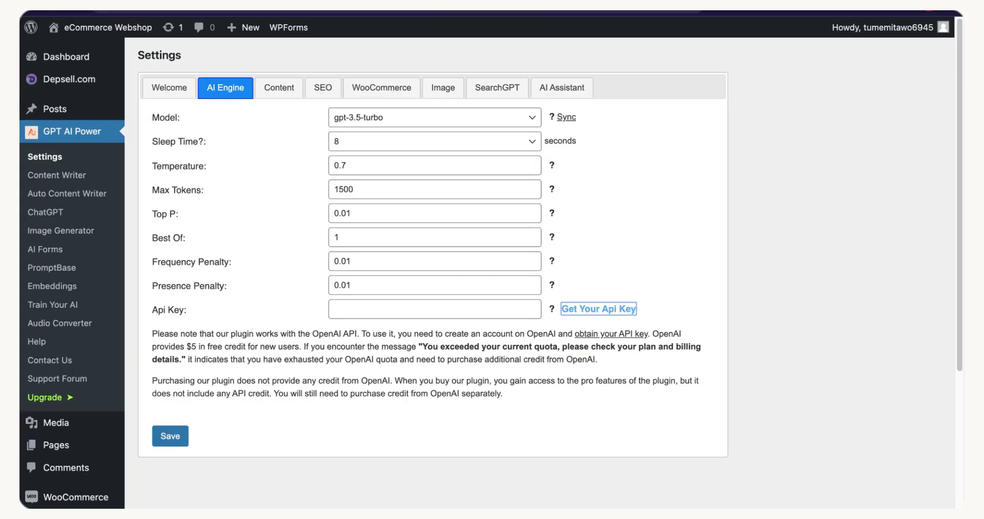
pyautogui.click(384, 309)
pyautogui.press('super+v')
pyautogui.click(678, 237)
pyautogui.click(177, 439)
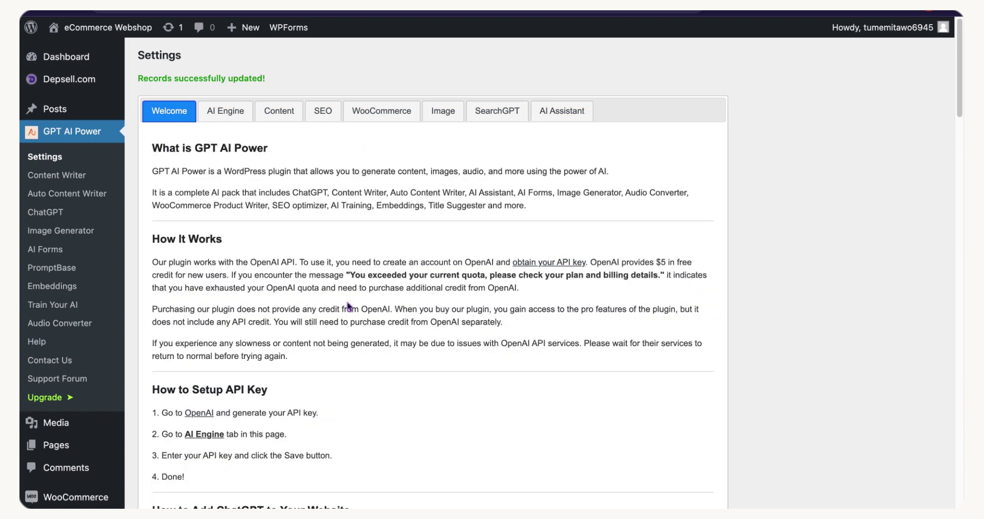
pyautogui.click(233, 123)
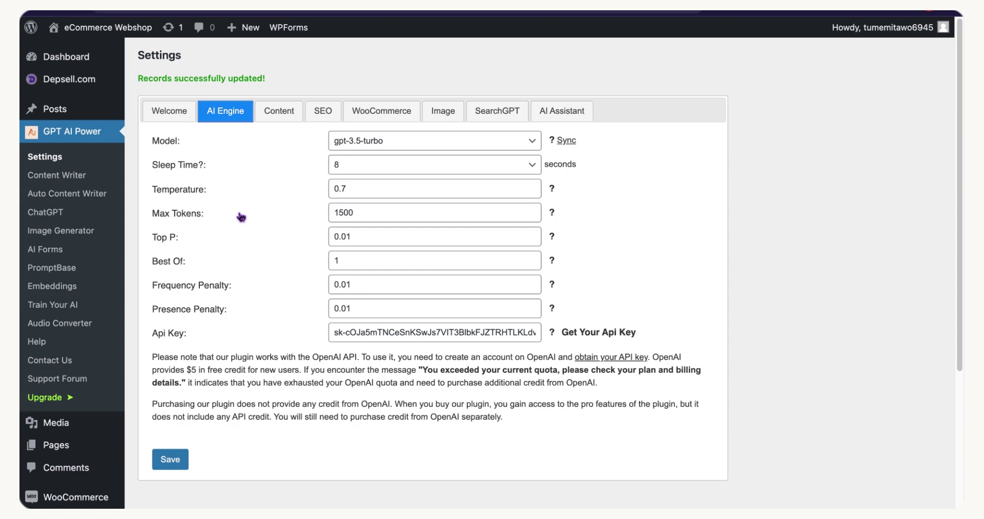
# Review the Content, SEO and WooCommerce tabs, then try the [wpaicg_chatgpt] chat bot preview
pyautogui.click(281, 112)
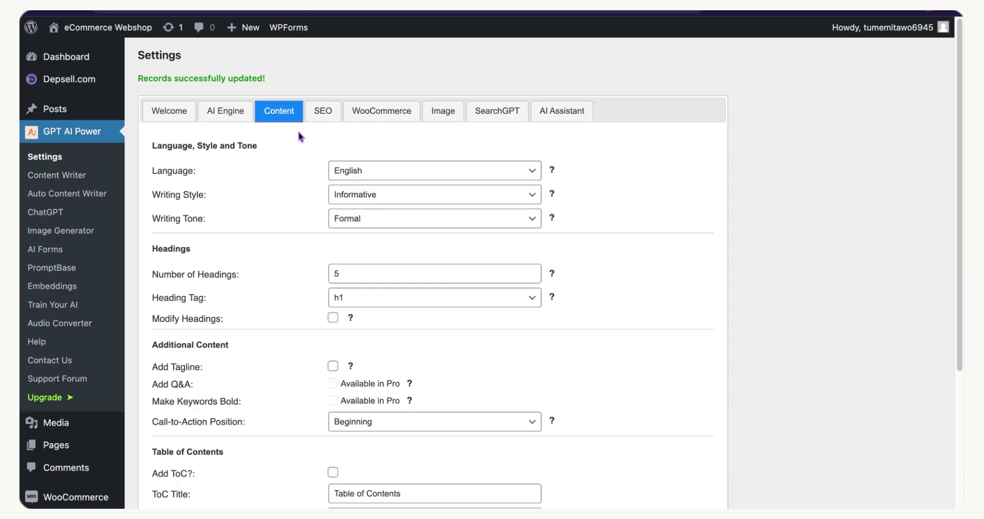
pyautogui.click(325, 113)
pyautogui.click(379, 115)
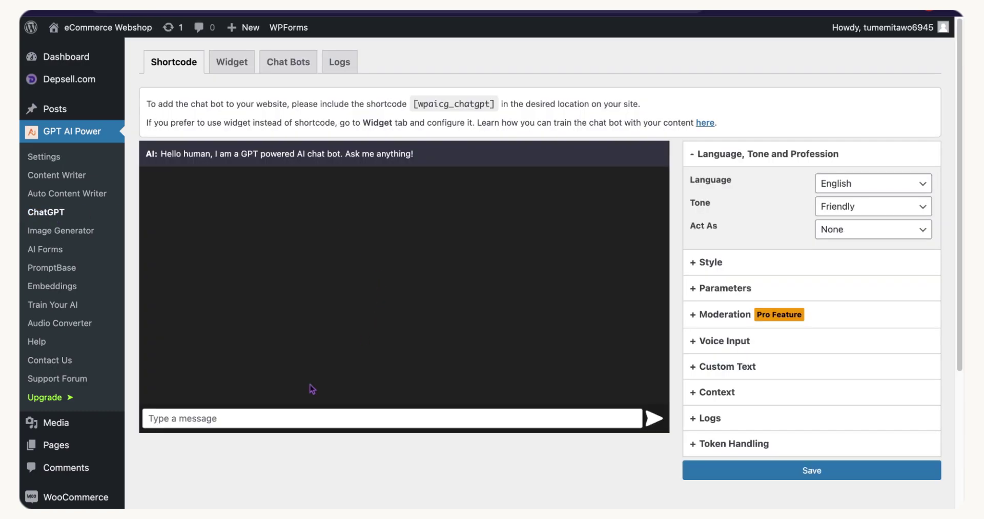
pyautogui.click(252, 417)
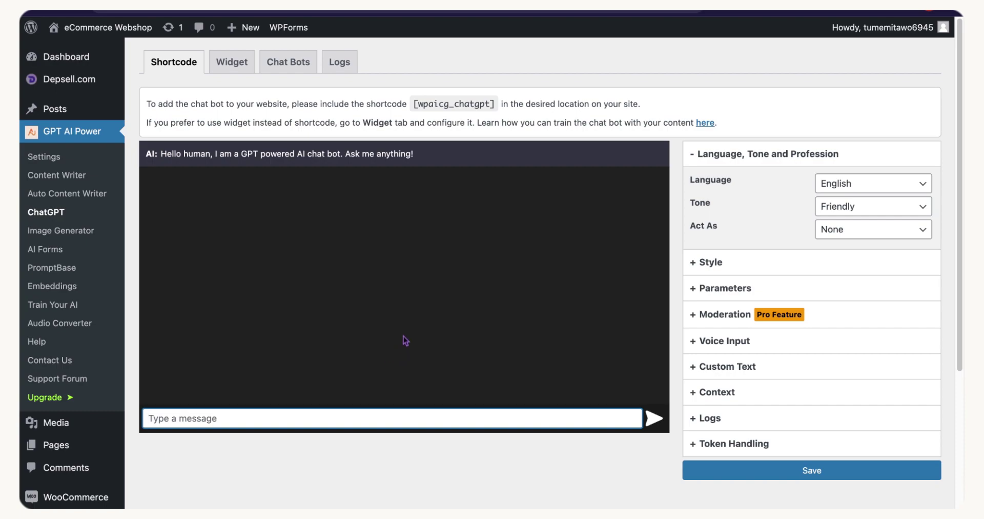
# Enable the chat widget and set its Act As profession to Web Designer
pyautogui.click(241, 71)
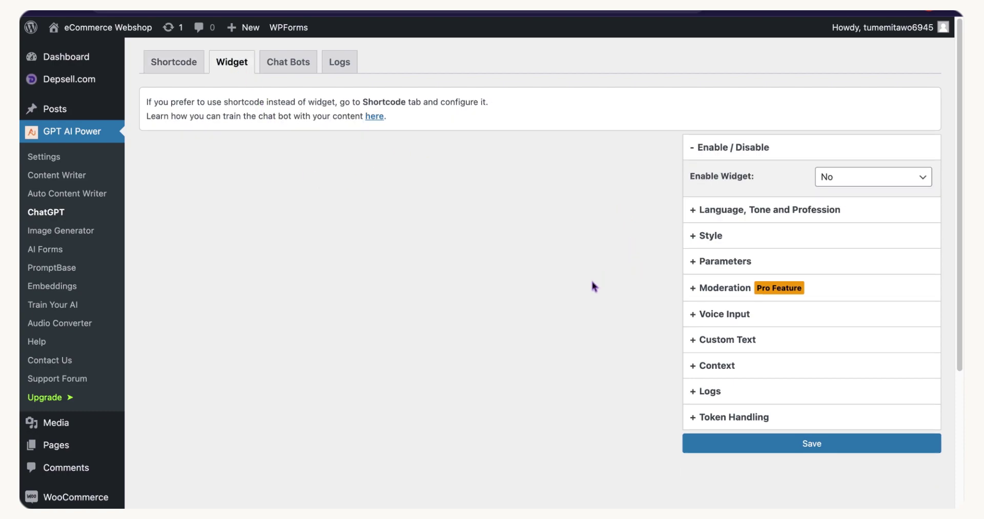
pyautogui.click(850, 180)
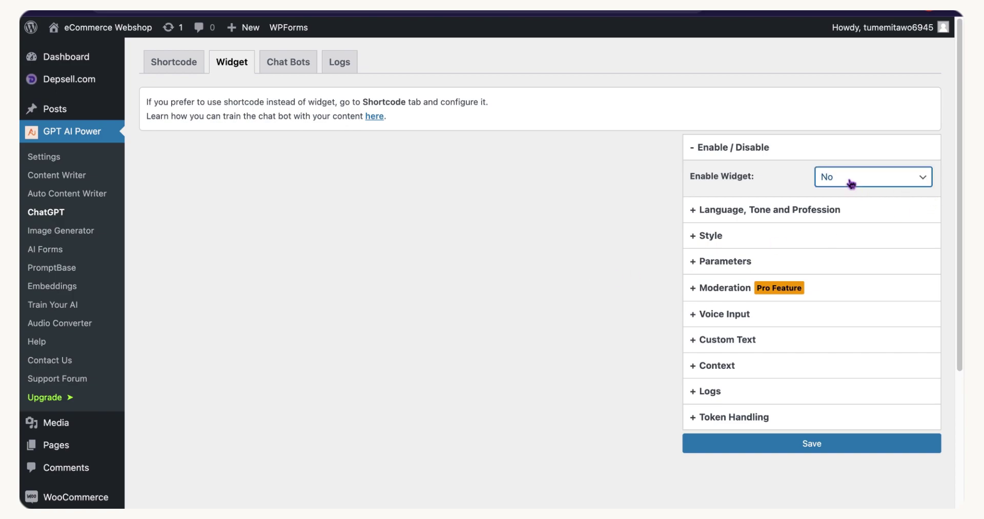
pyautogui.click(851, 190)
pyautogui.click(722, 205)
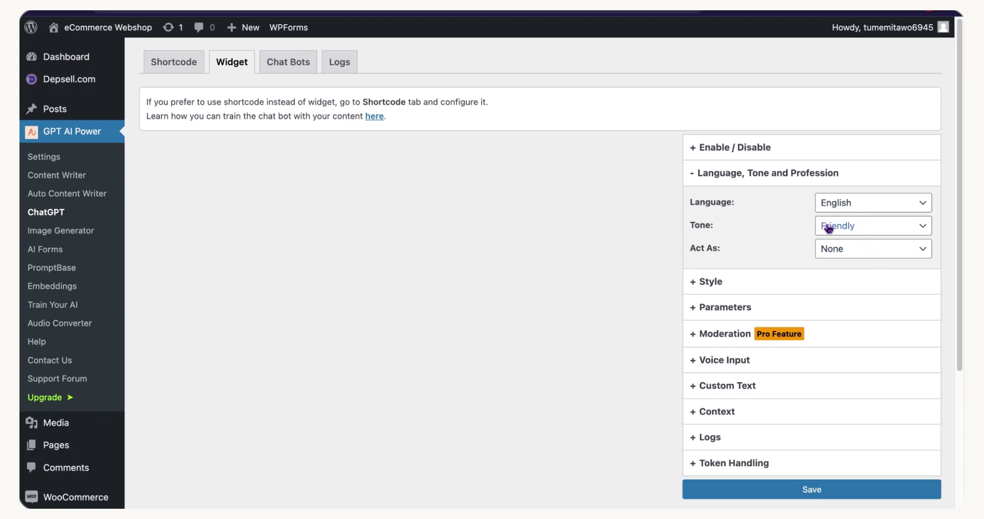
pyautogui.click(845, 250)
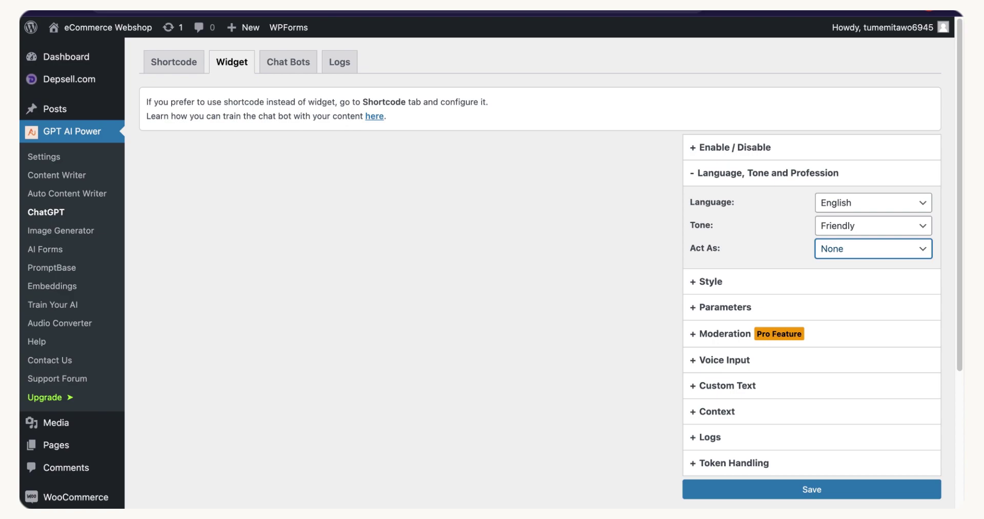
pyautogui.press('w')
# Set the widget's Style font colour to blue
pyautogui.click(768, 284)
pyautogui.scroll(-3, 851, 308)
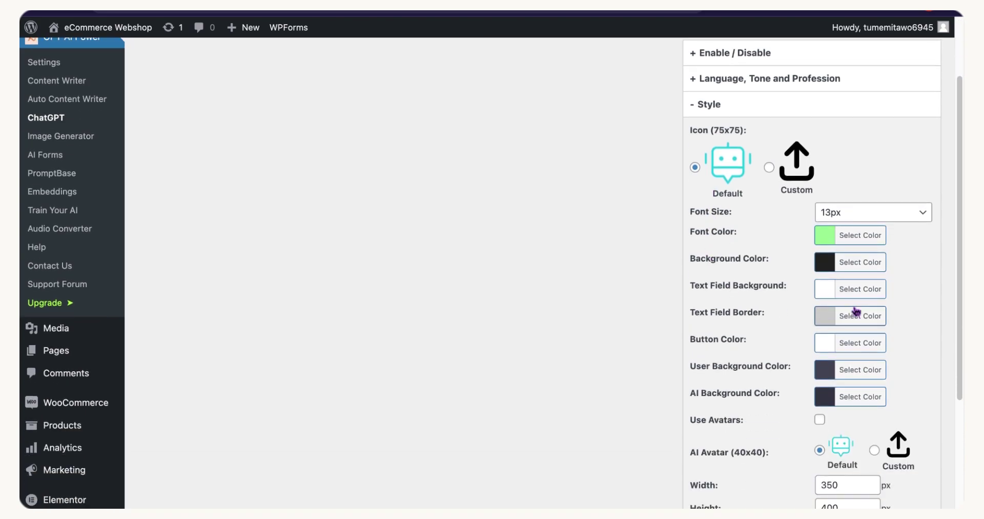
pyautogui.click(860, 240)
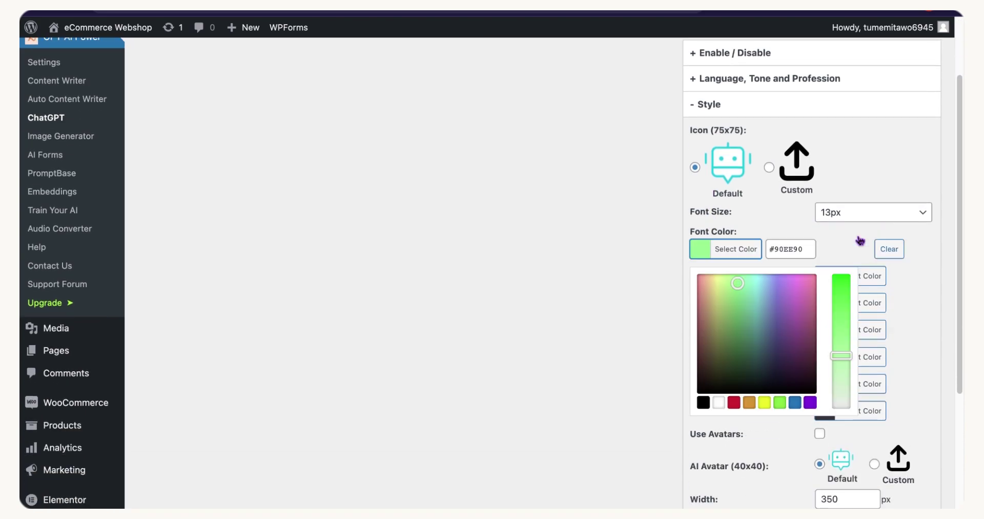
pyautogui.click(810, 402)
pyautogui.moveTo(785, 336); pyautogui.dragTo(776, 309)
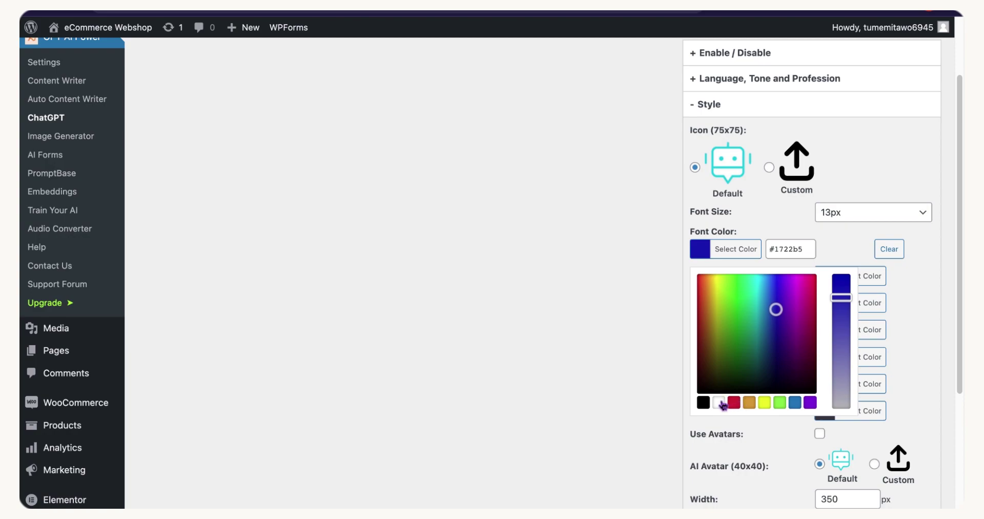
pyautogui.click(780, 402)
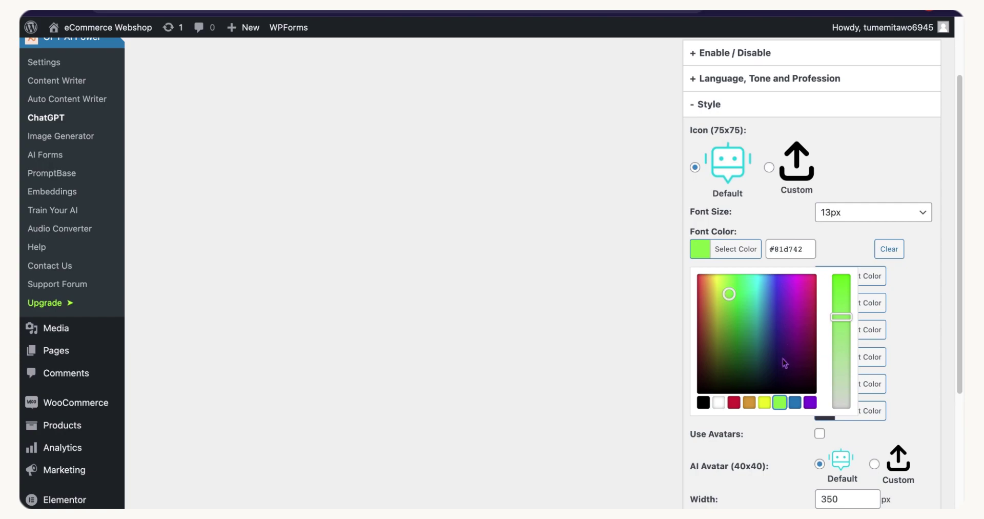
pyautogui.click(770, 308)
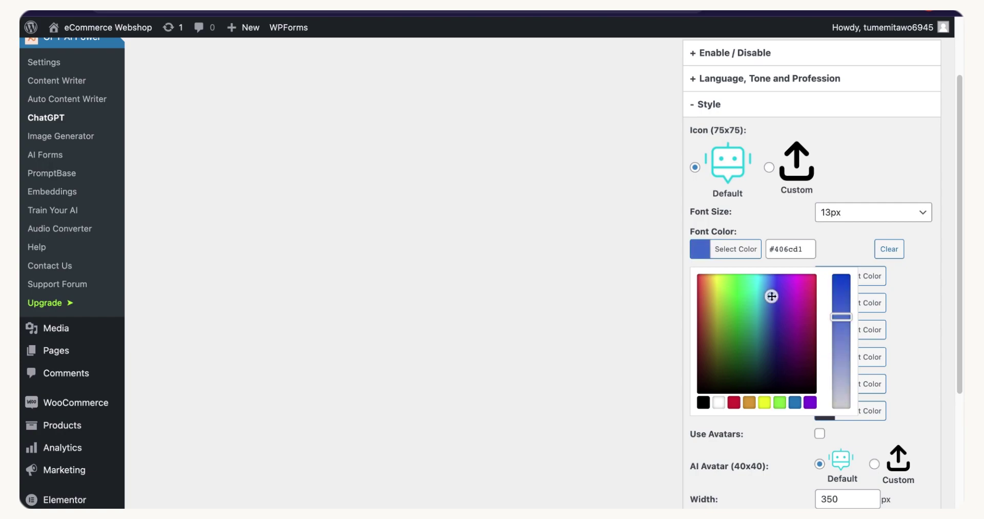
pyautogui.click(779, 222)
# Leave Use Avatars off and save the chat widget settings
pyautogui.scroll(-3, 787, 362)
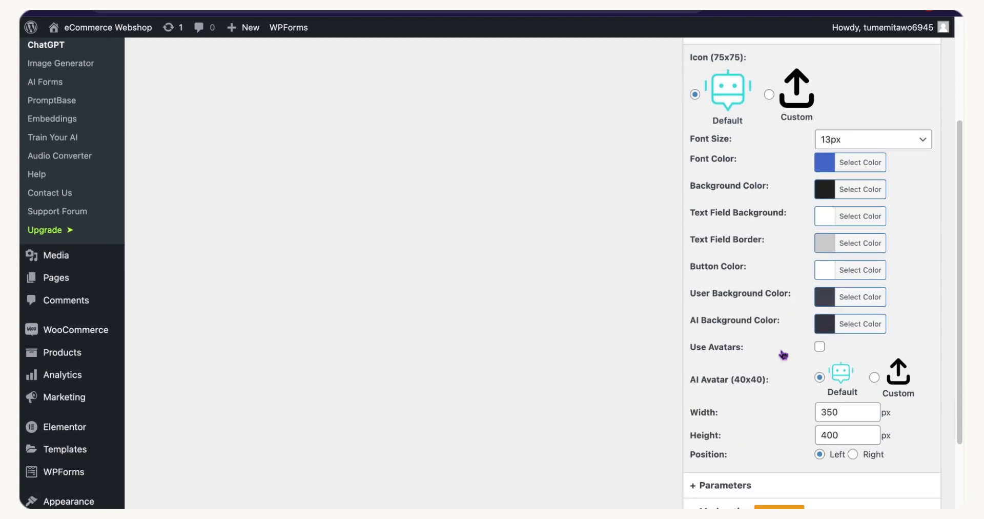
pyautogui.scroll(-1, 785, 320)
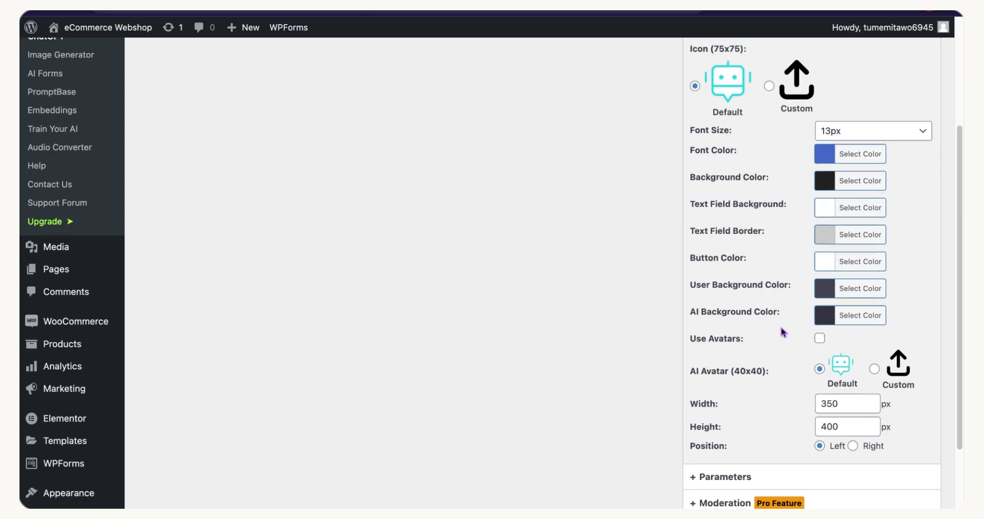
pyautogui.click(819, 334)
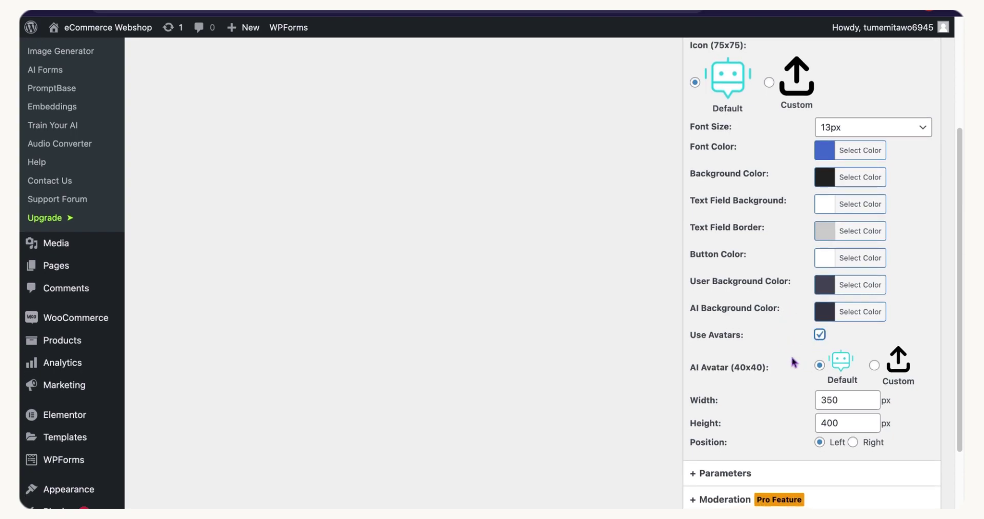
pyautogui.click(820, 337)
pyautogui.scroll(-4, 871, 369)
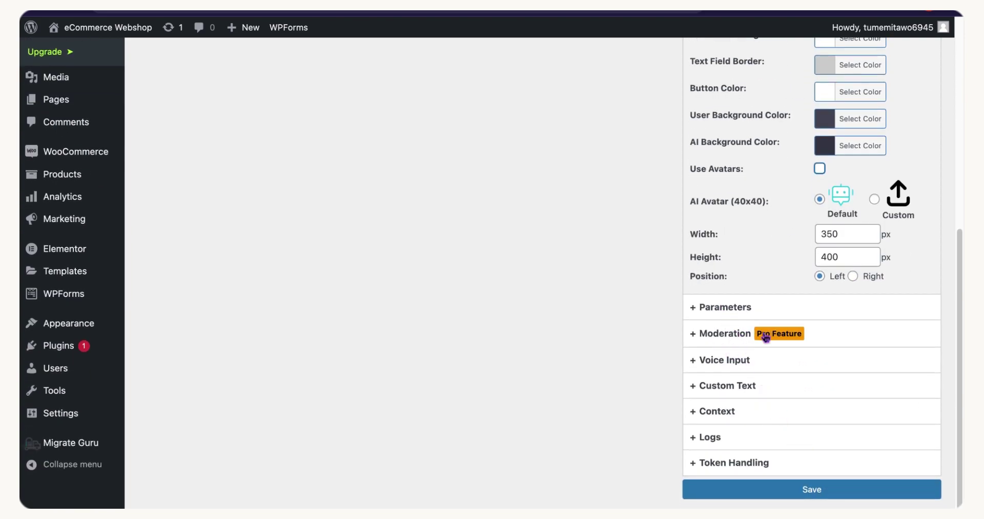
pyautogui.click(788, 494)
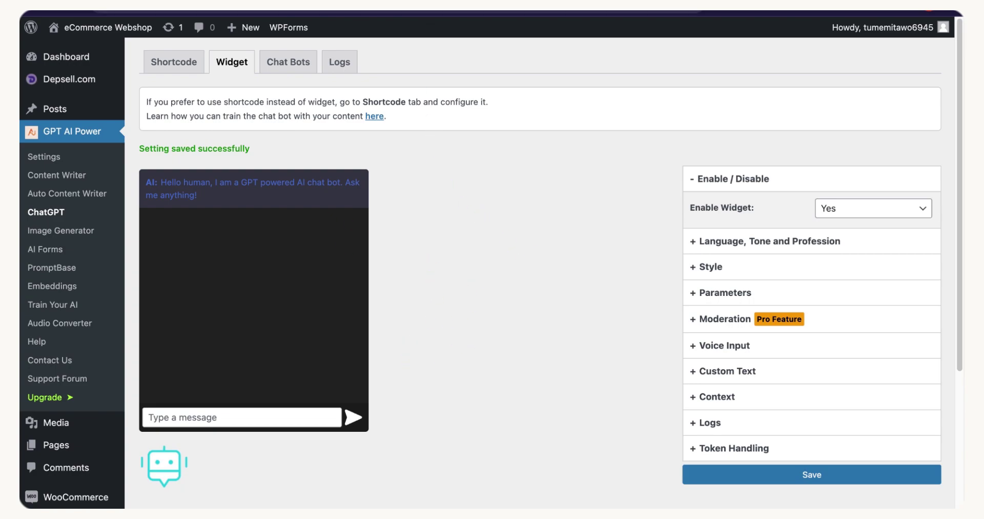
pyautogui.moveTo(105, 28)
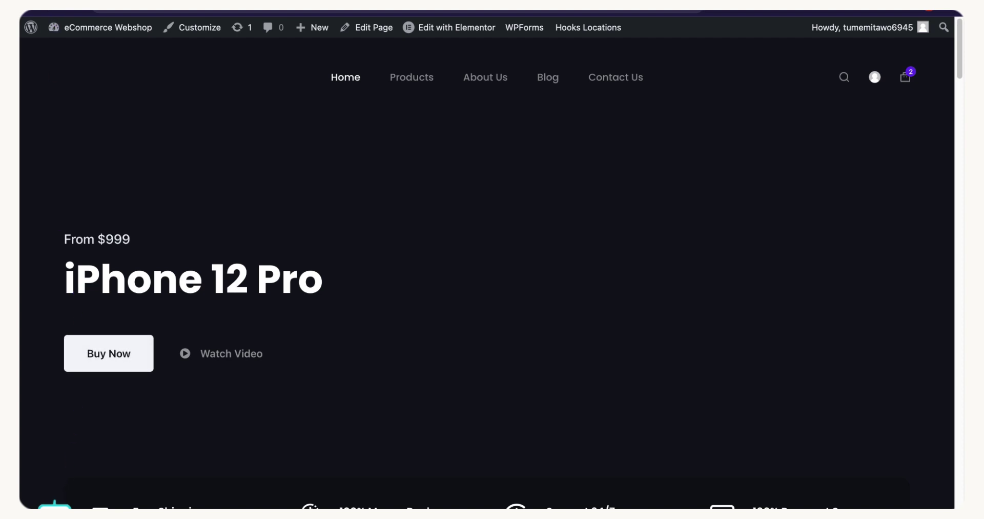
pyautogui.scroll(-1, 54, 492)
pyautogui.click(54, 505)
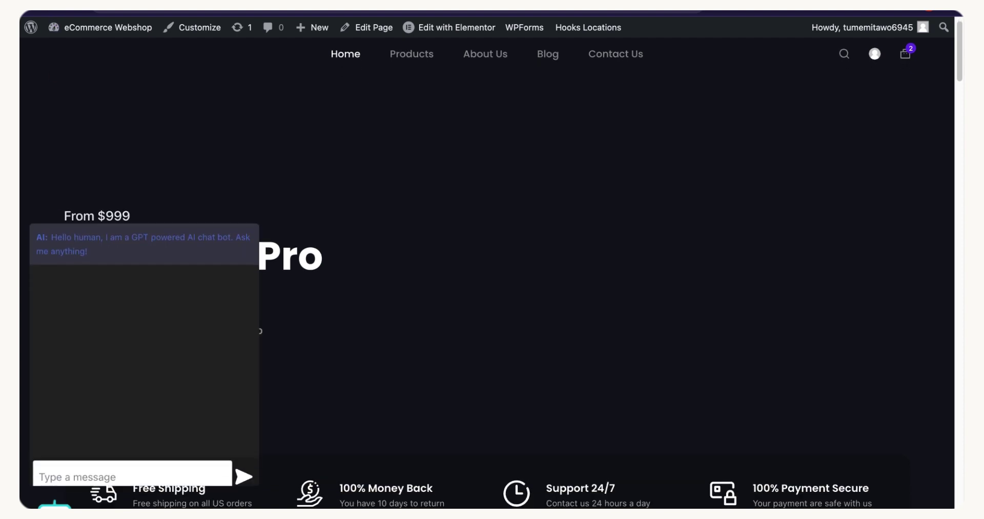
pyautogui.click(91, 470)
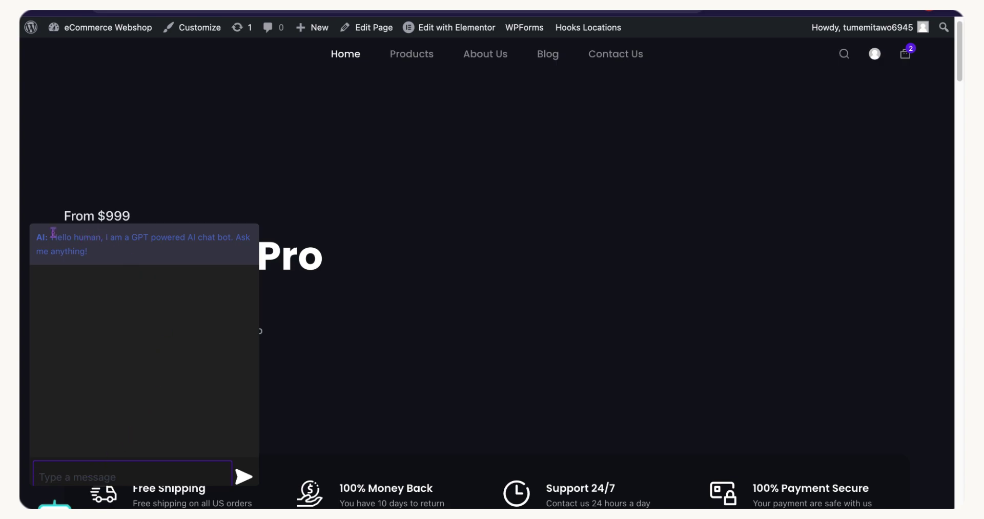
pyautogui.moveTo(45, 234); pyautogui.dragTo(110, 263)
pyautogui.click(110, 263)
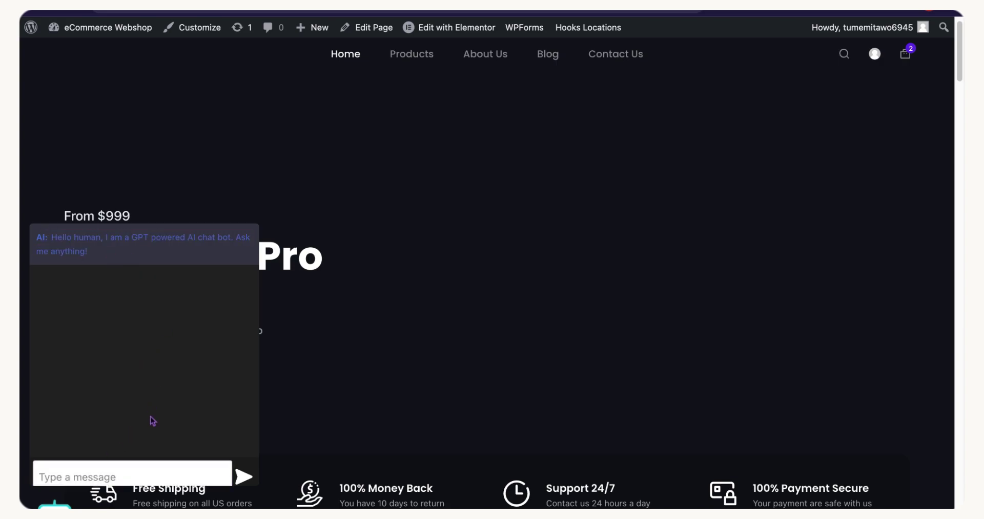
pyautogui.click(151, 470)
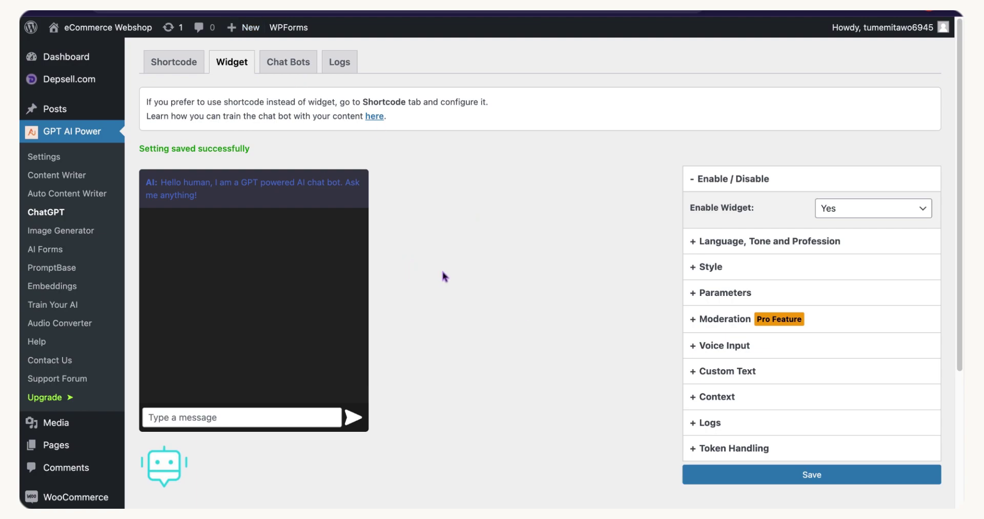
# Go to the Chat Bots list and start creating a new bot
pyautogui.click(284, 69)
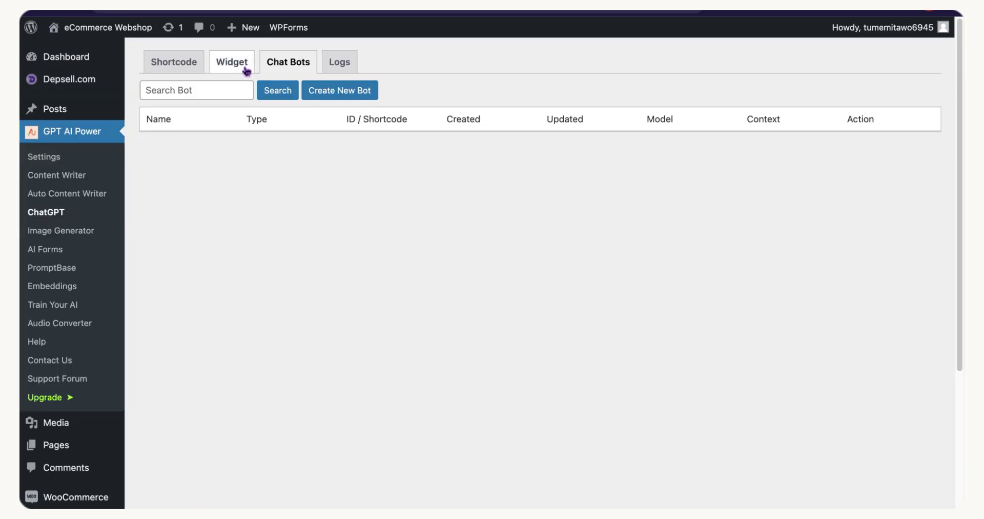
pyautogui.click(240, 69)
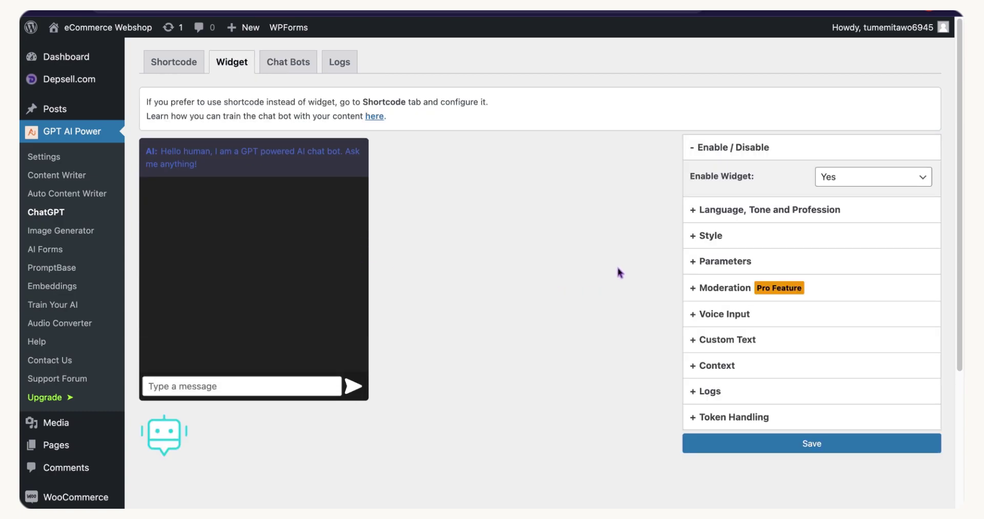
pyautogui.click(292, 63)
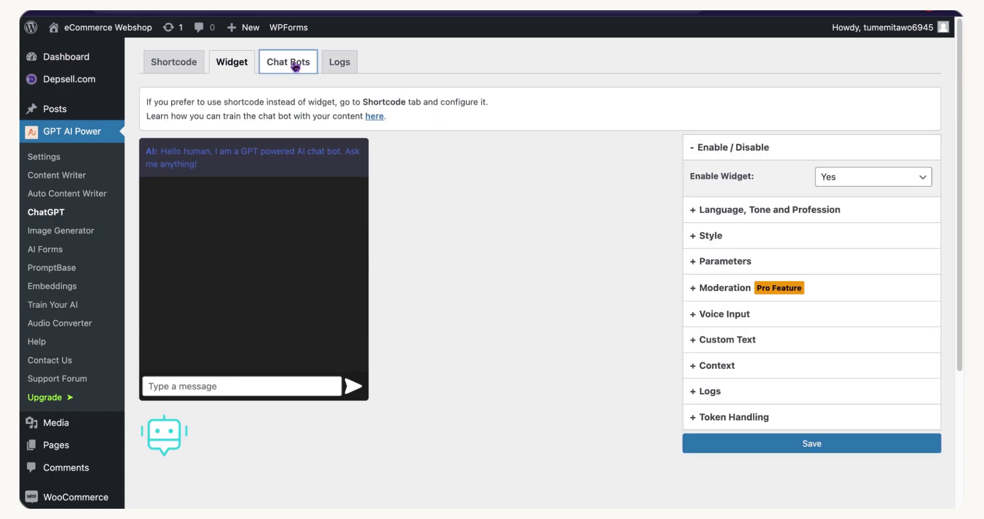
pyautogui.click(352, 89)
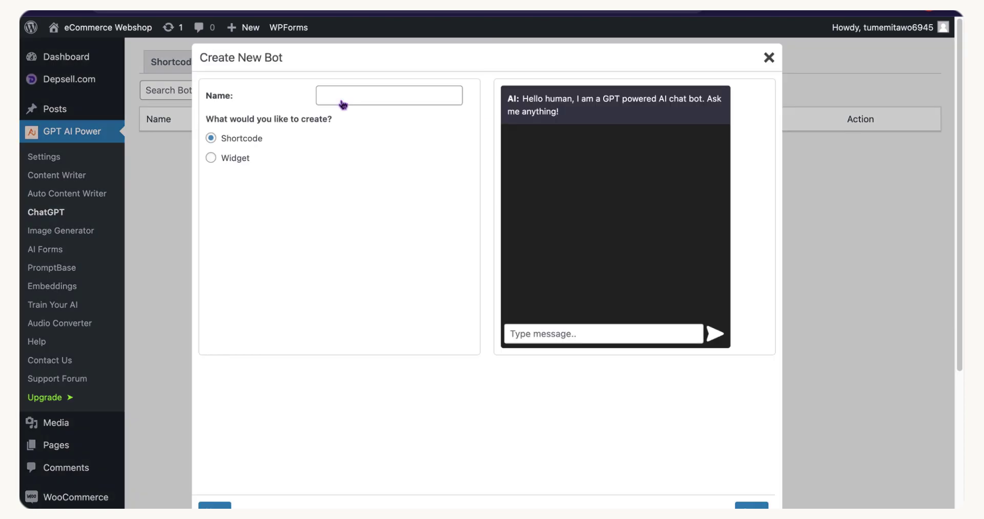
# Name the bot 'my bot', keep the Shortcode type, and continue to Language, Tone and Profession
pyautogui.click(378, 93)
pyautogui.write('my bot')
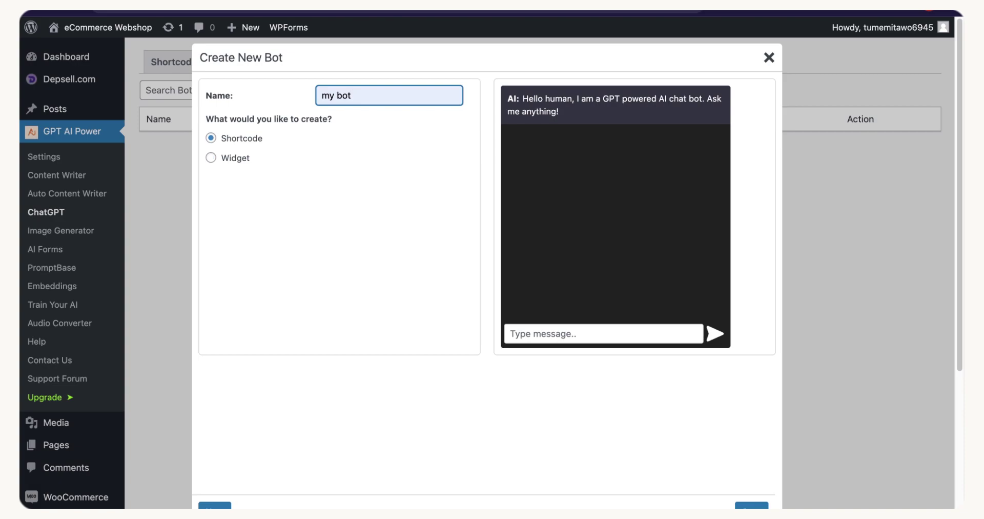
pyautogui.click(212, 158)
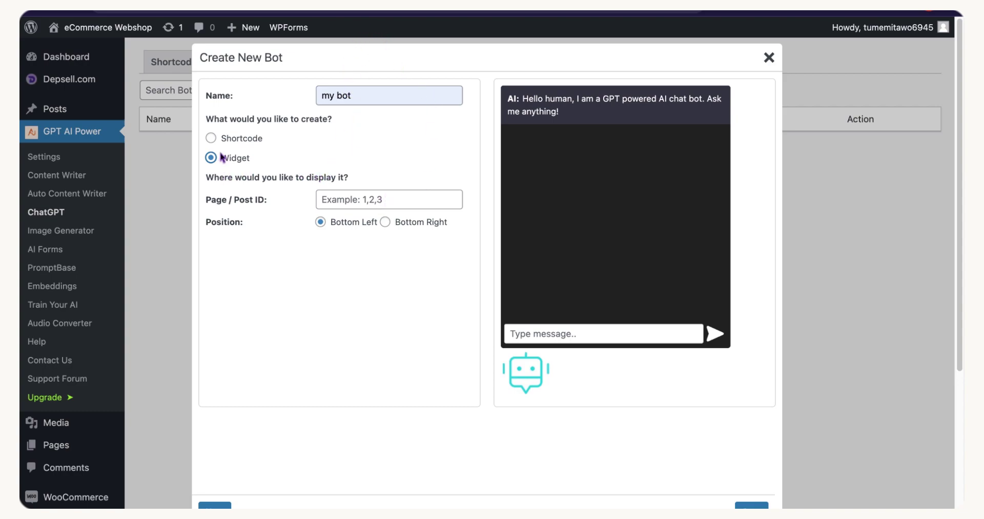
pyautogui.click(210, 138)
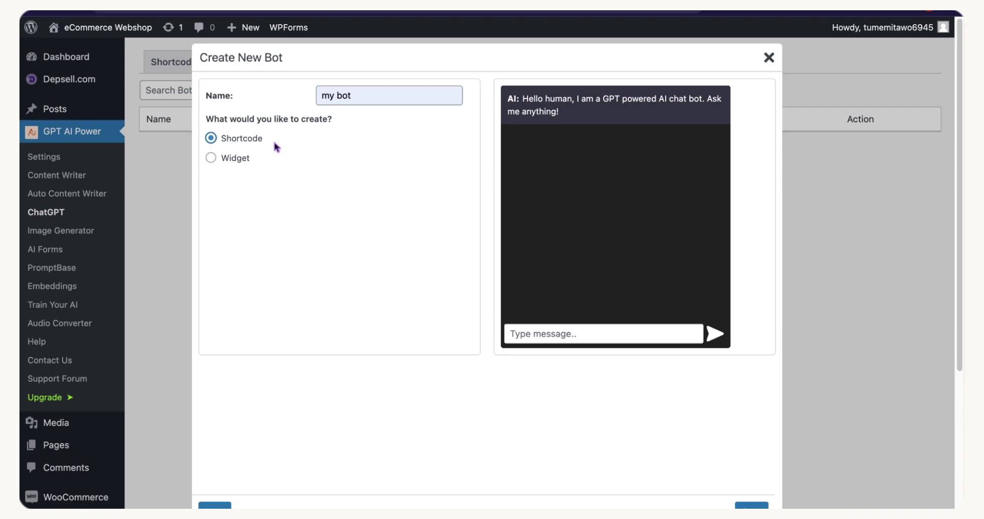
pyautogui.click(212, 157)
pyautogui.click(213, 139)
pyautogui.click(215, 506)
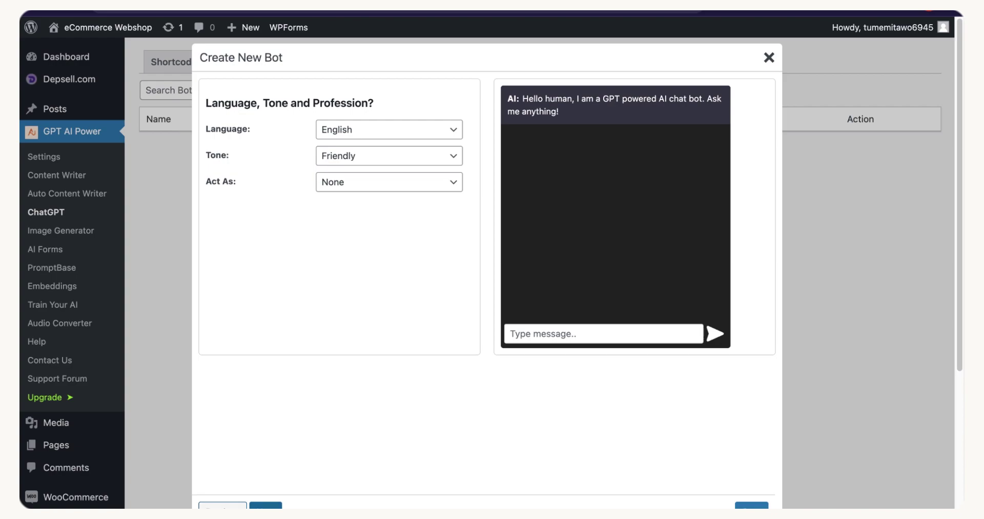
# Set the bot's Act As profession to Engineer and advance past the Style step
pyautogui.click(344, 185)
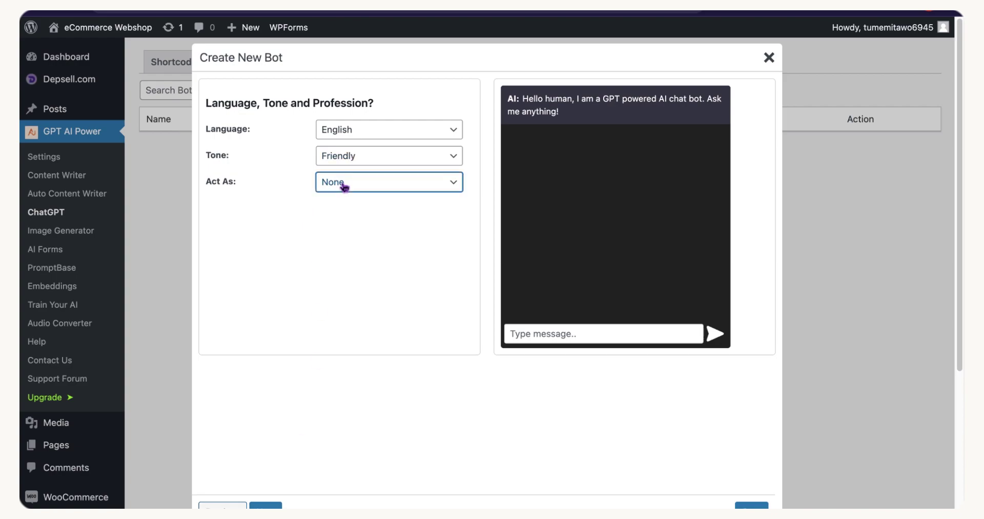
pyautogui.click(328, 359)
pyautogui.click(265, 505)
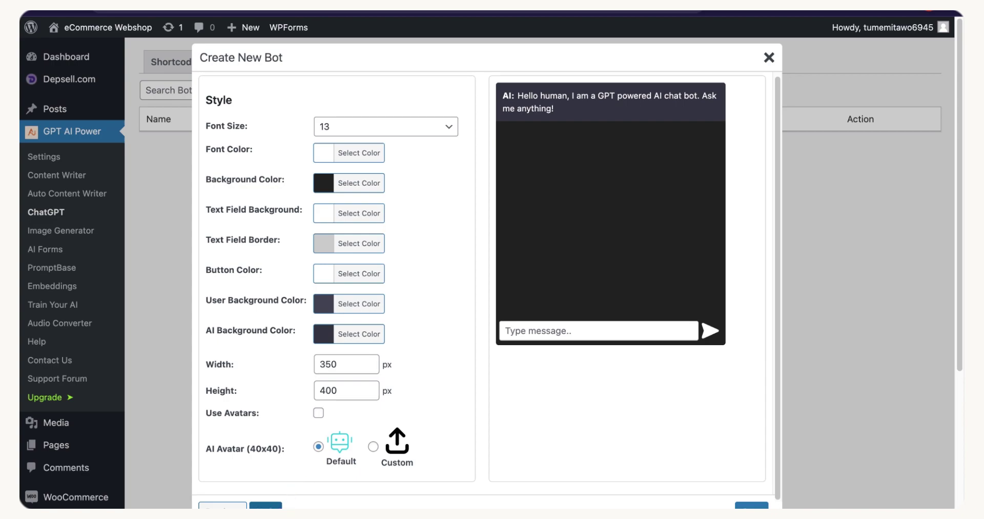
pyautogui.click(265, 505)
# Review the model choices on Parameters and continue through Voice Input to Custom Text
pyautogui.click(352, 133)
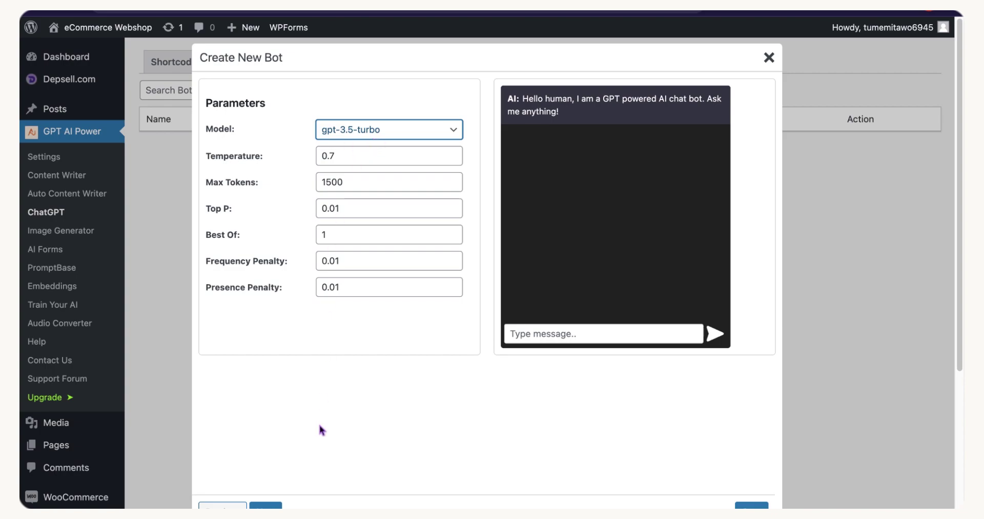
pyautogui.click(266, 505)
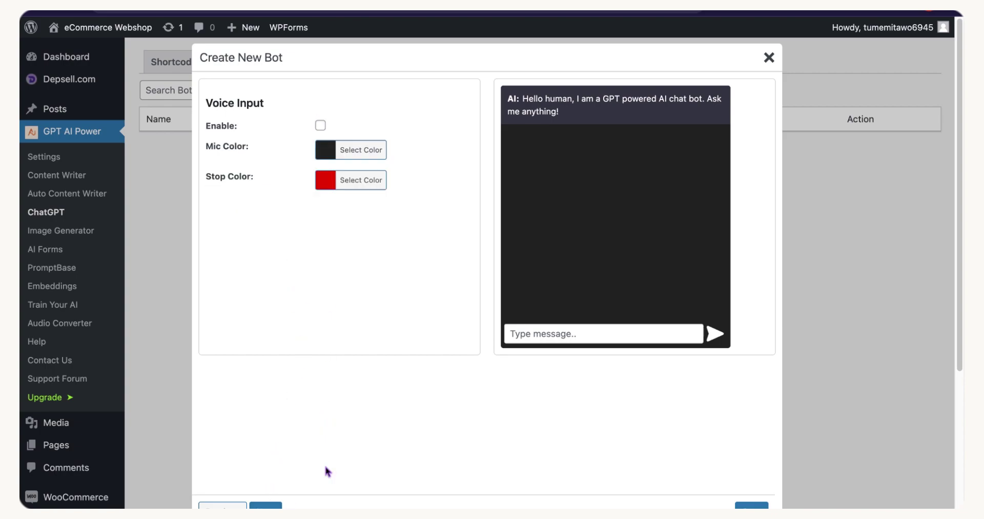
pyautogui.click(266, 505)
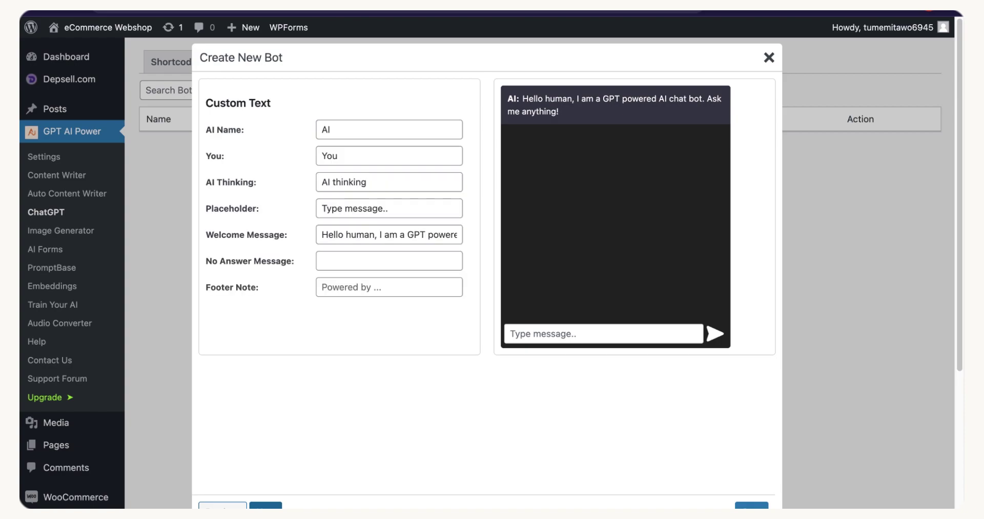
# Look over the AI Name, AI Thinking and Footer Note texts, then advance through Context and Logs to Token Handling
pyautogui.click(379, 130)
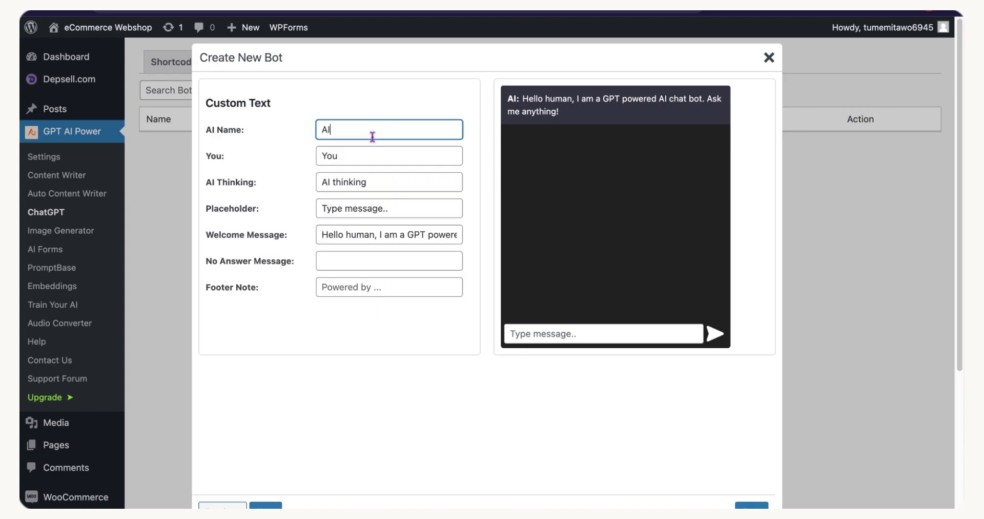
pyautogui.click(395, 183)
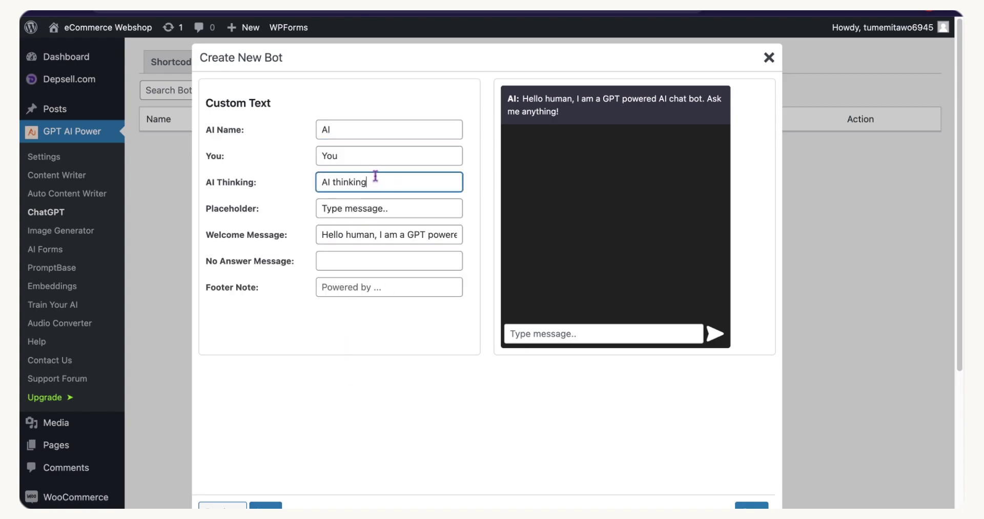
pyautogui.click(348, 130)
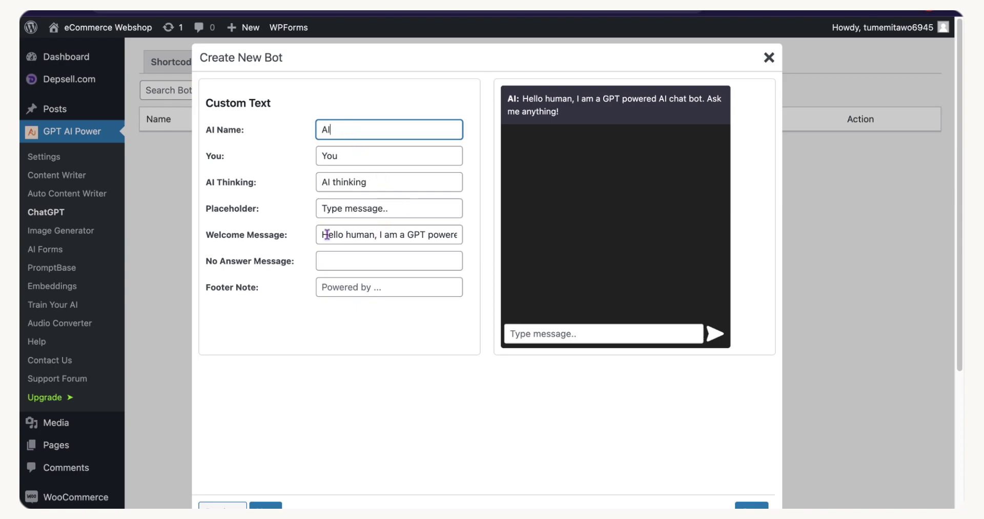
pyautogui.click(390, 283)
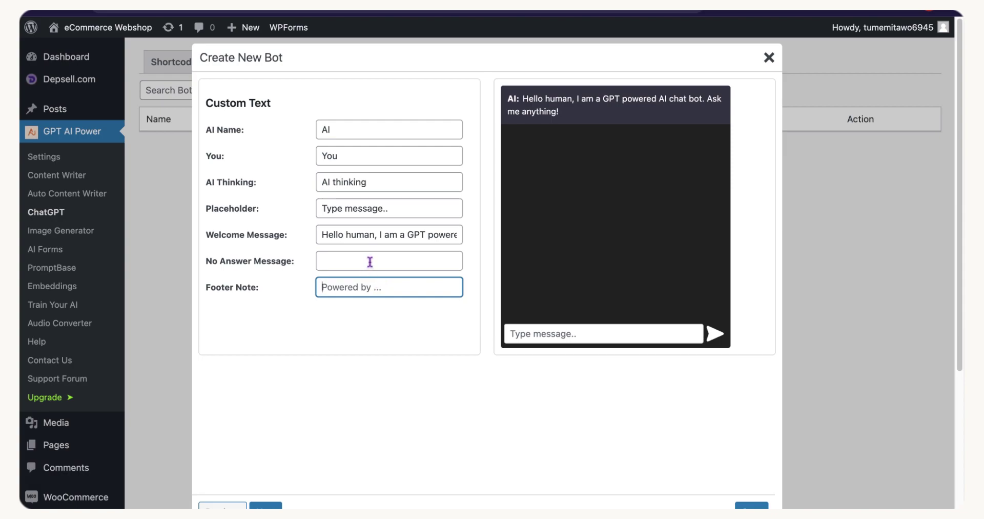
pyautogui.click(266, 505)
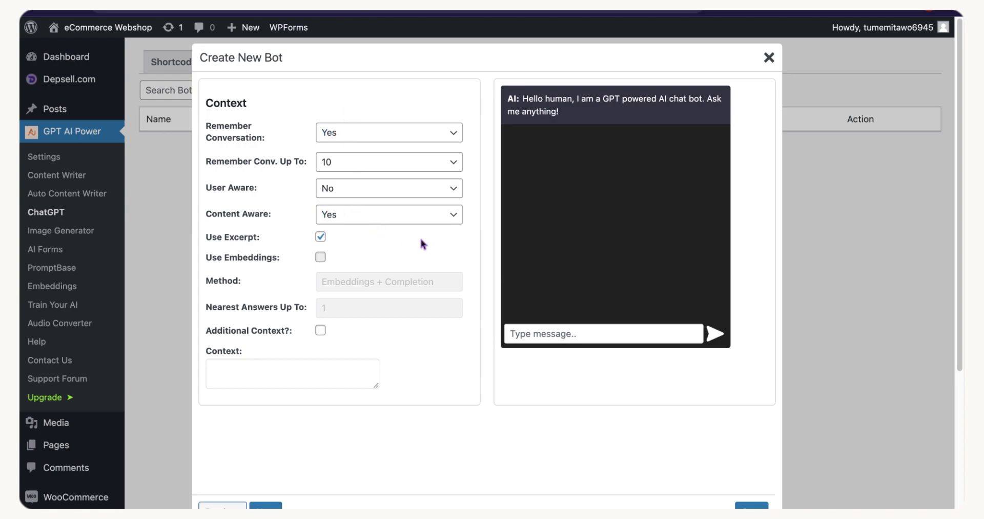
pyautogui.click(265, 505)
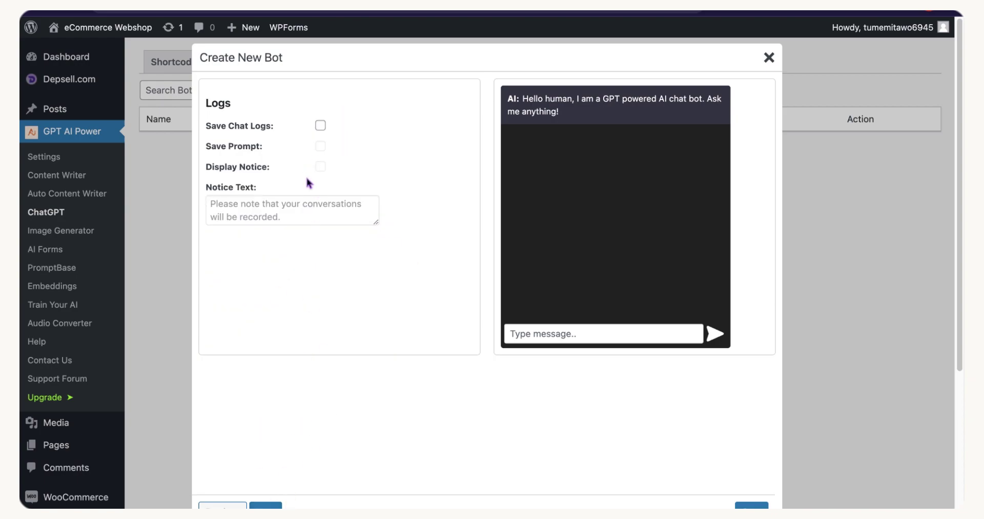
pyautogui.click(266, 504)
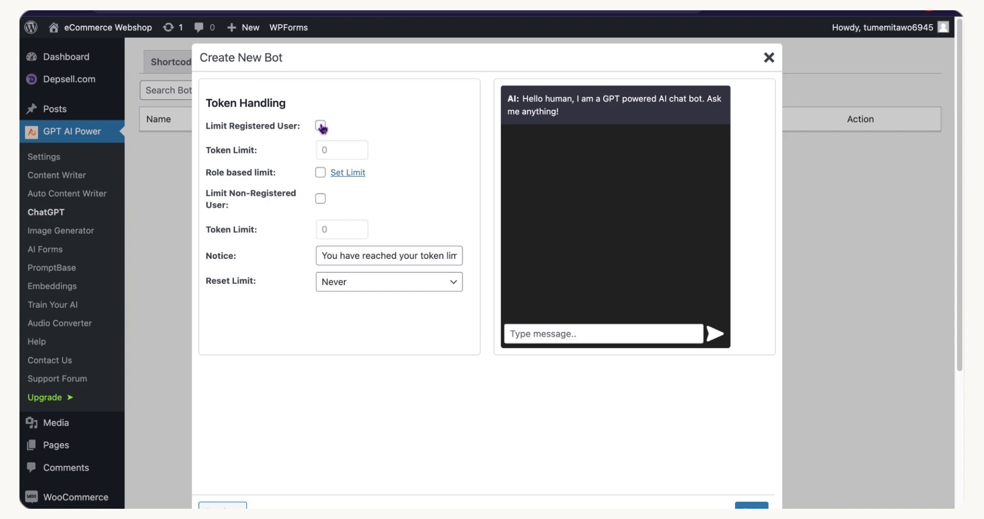
# Enable role-based token limits, check the per-role limit settings, and save 'my bot'
pyautogui.click(321, 199)
pyautogui.click(321, 199)
pyautogui.click(340, 173)
pyautogui.click(321, 172)
pyautogui.click(342, 174)
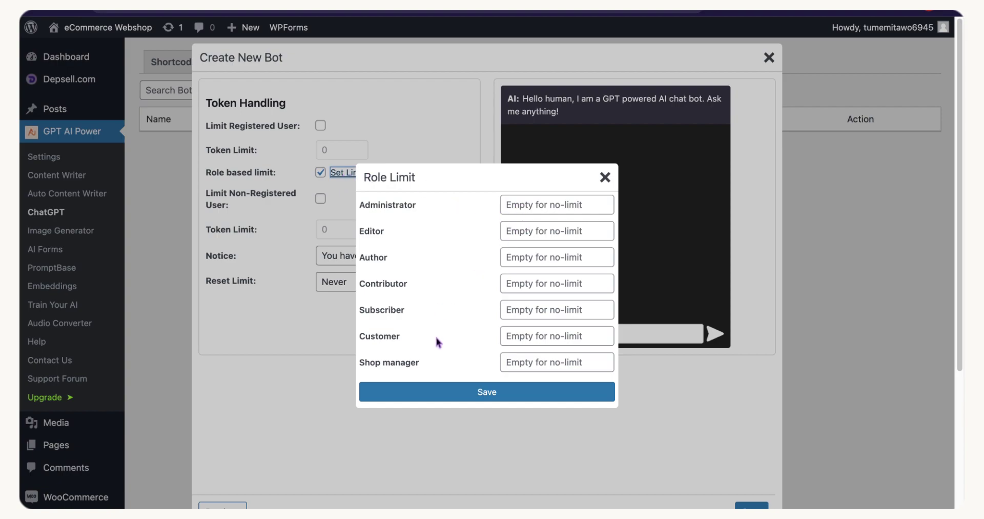
pyautogui.click(538, 336)
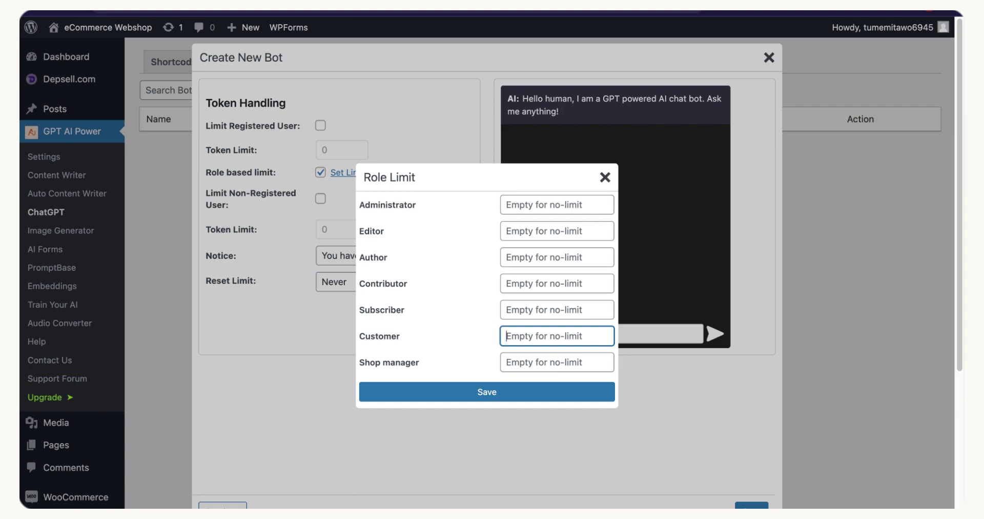
pyautogui.click(605, 177)
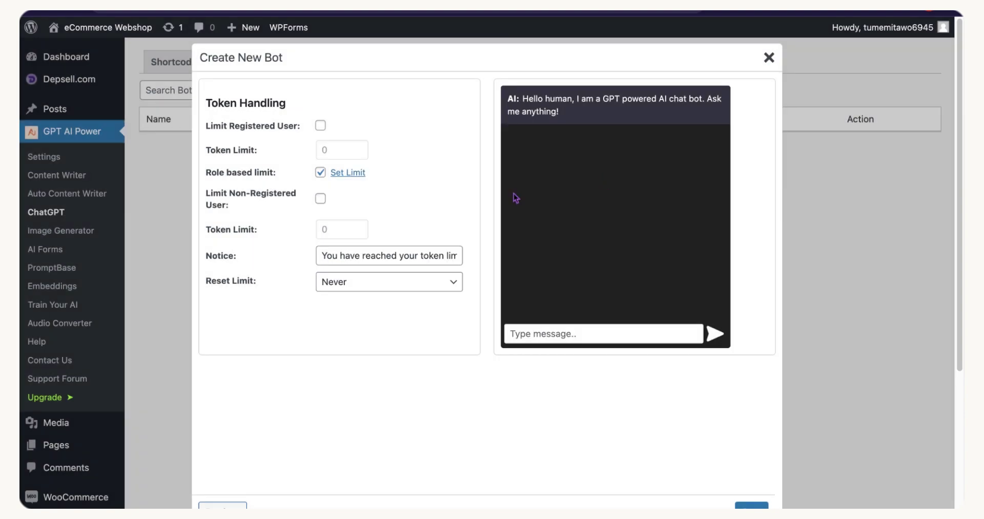
pyautogui.click(751, 506)
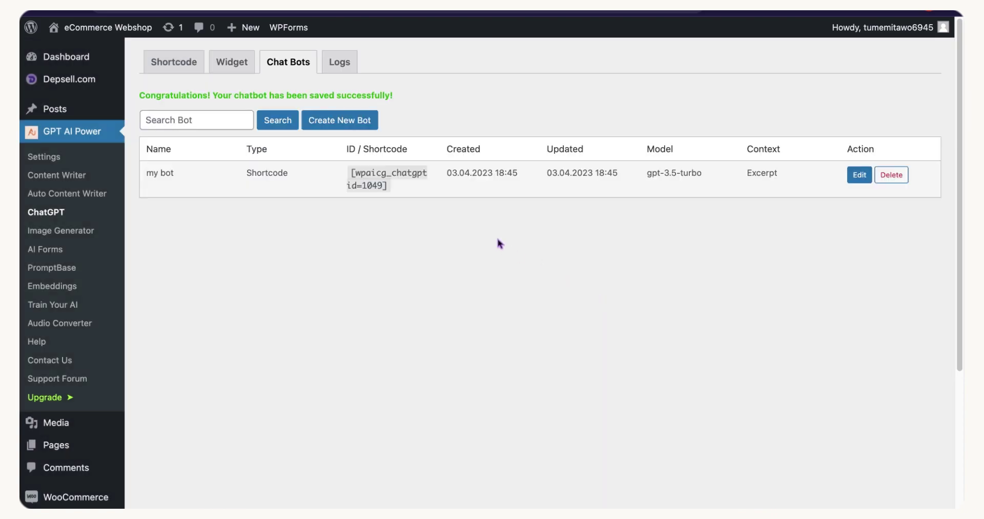
# Copy the shortcode [wpaicg_chatgpt id=1049] and start a new page via Pages > Add New
pyautogui.tripleClick(387, 187)
pyautogui.hotkey('ctrl', 'c')
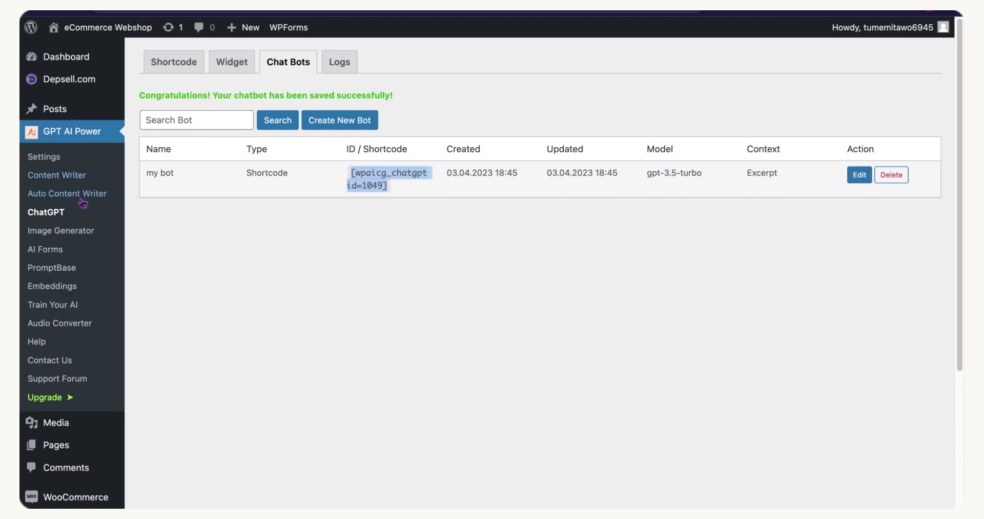
pyautogui.scroll(-1, 69, 309)
pyautogui.scroll(-1, 69, 309)
pyautogui.moveTo(56, 405)
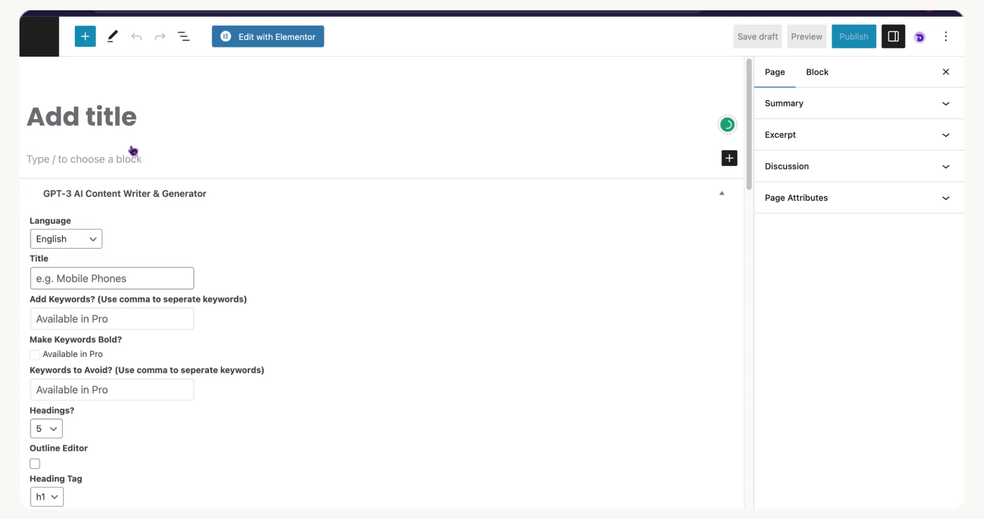
# Title the page 'TEST AI', paste the chatbot shortcode into a paragraph, and publish it
pyautogui.write('TEST ')
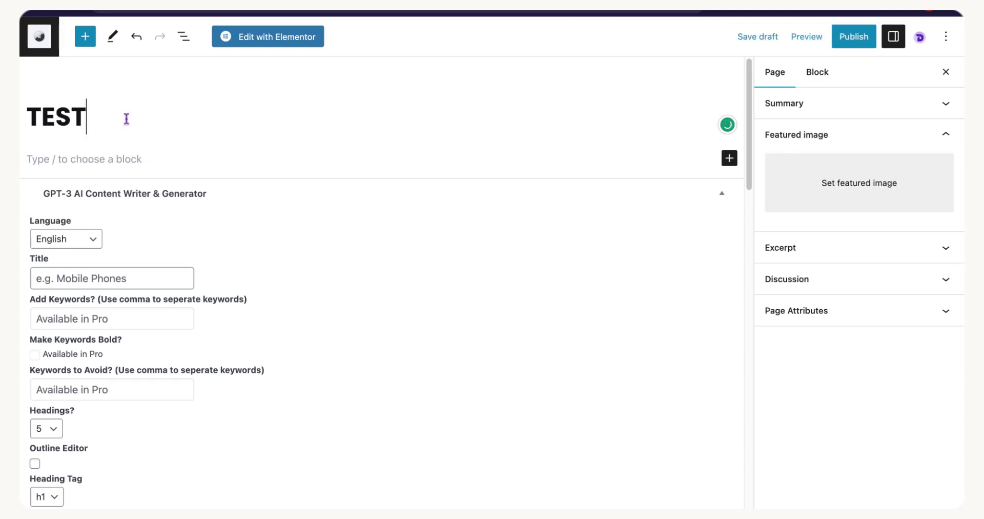
pyautogui.write('AI')
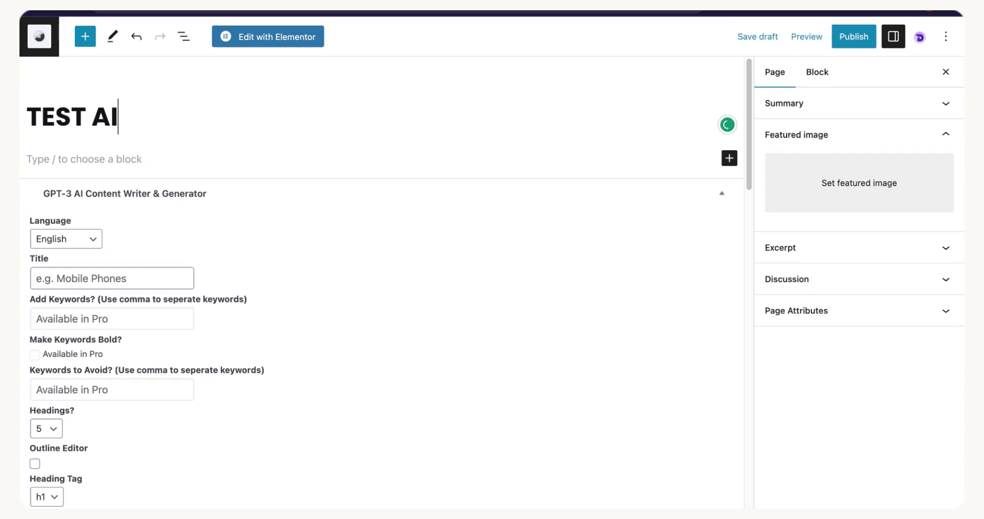
pyautogui.click(120, 160)
pyautogui.hotkey('ctrl', 'v')
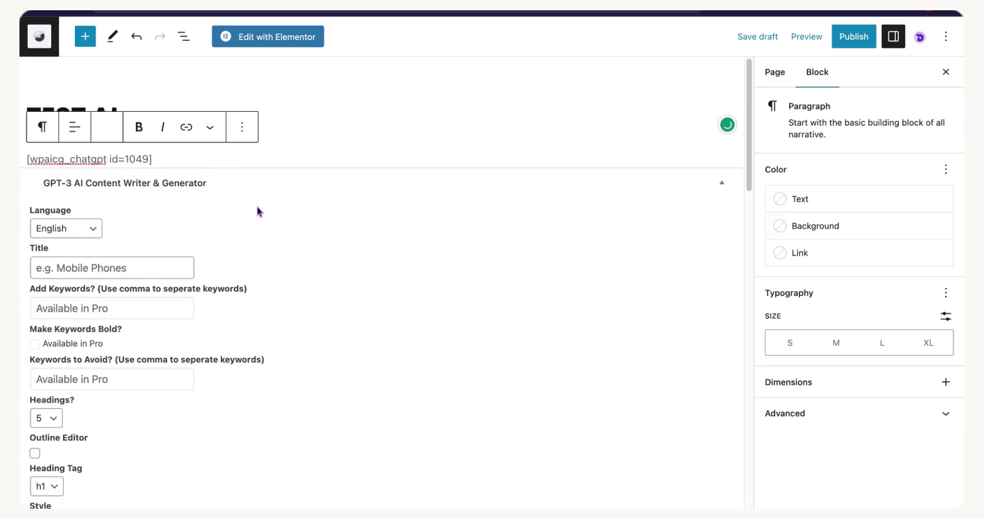
pyautogui.click(854, 43)
pyautogui.click(850, 39)
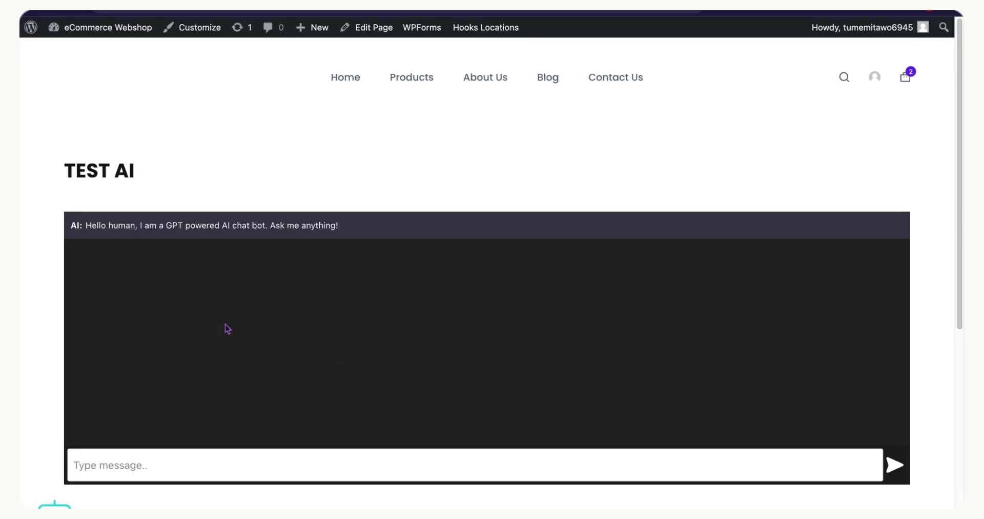
# On the live TEST AI page, type HELLO into the embedded chatbot's message box
pyautogui.scroll(-1, 230, 301)
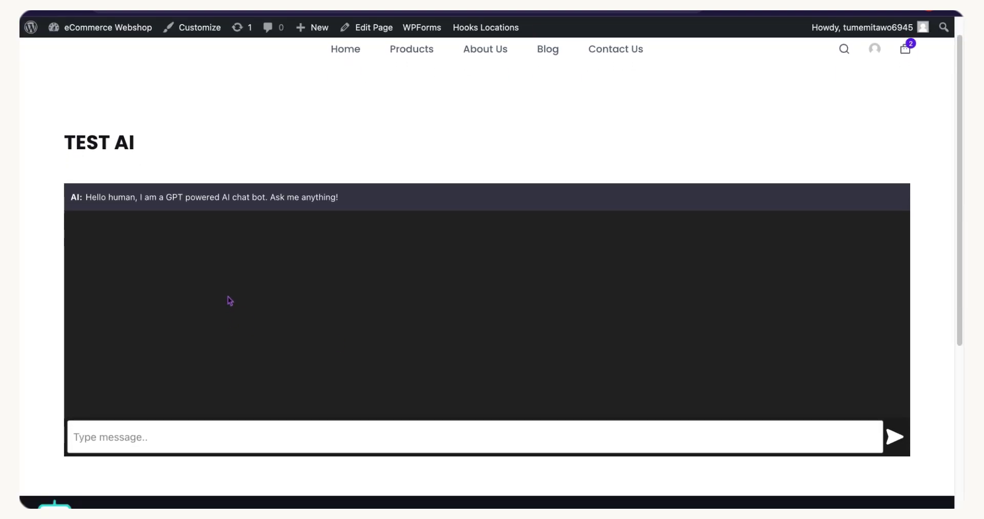
pyautogui.click(211, 426)
pyautogui.scroll(-3, 321, 405)
pyautogui.scroll(-2, 308, 385)
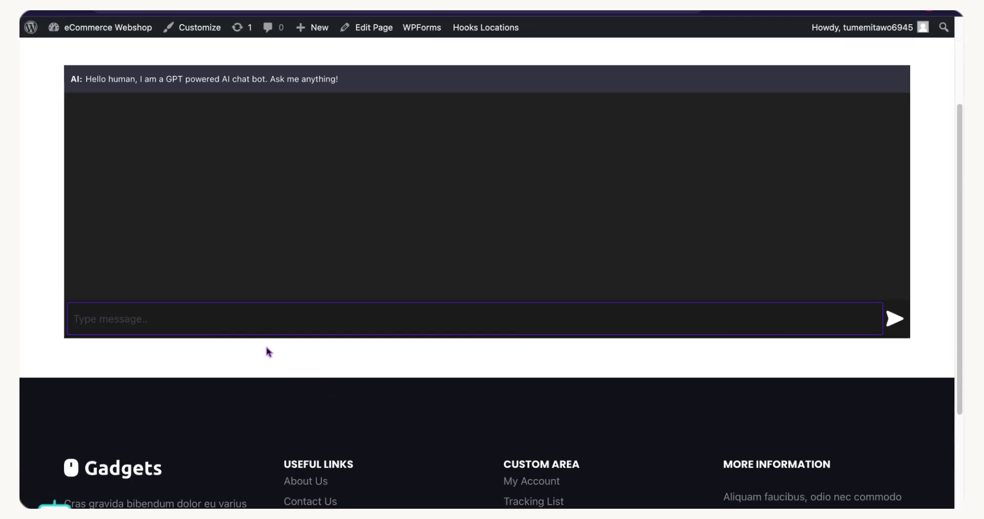
pyautogui.scroll(5, 290, 345)
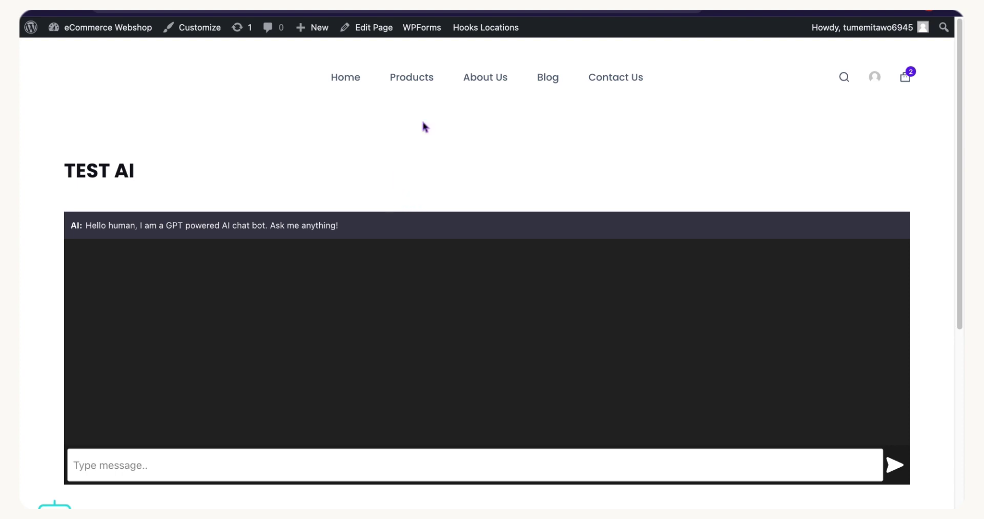
pyautogui.moveTo(426, 10)
pyautogui.click(254, 461)
pyautogui.write('HELLO')
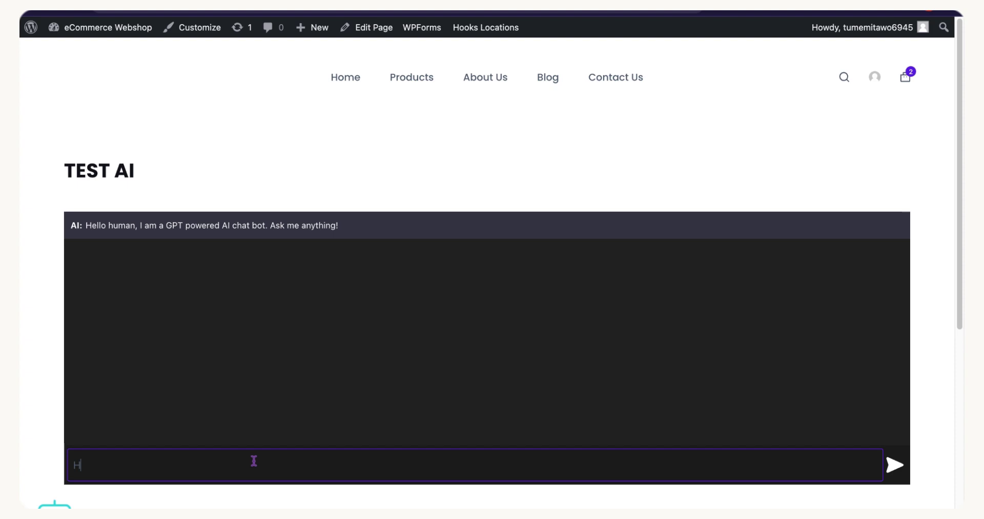